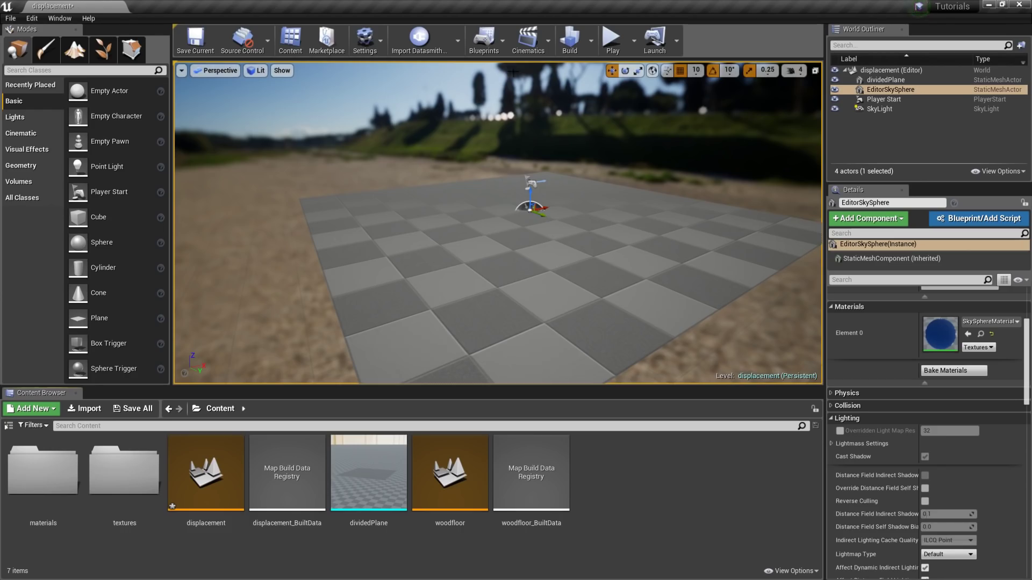
# Examine the divided plane's mesh density in the wireframe views of the four-viewport layout, and return to the single perspective view
pyautogui.click(815, 71)
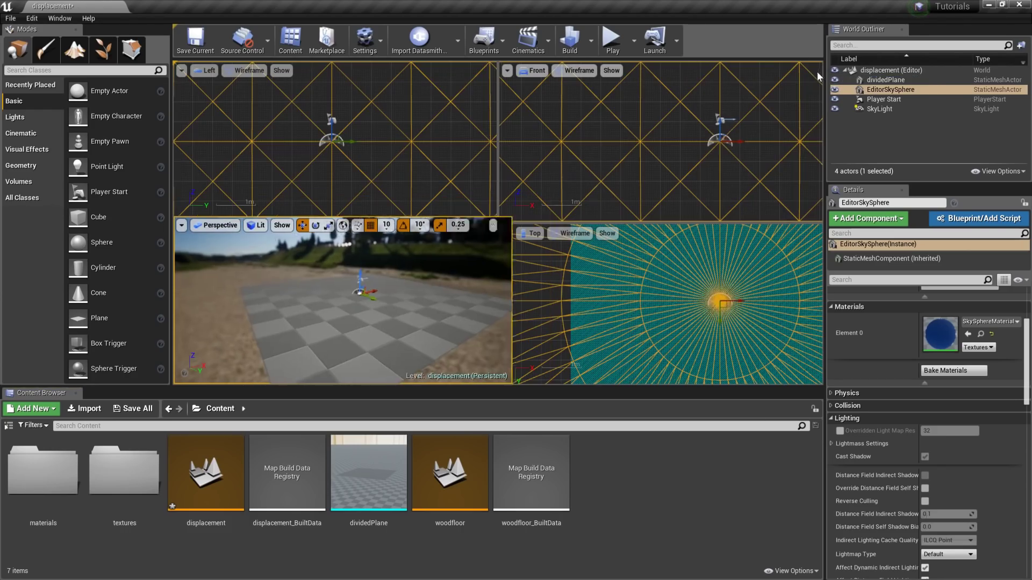
pyautogui.scroll(5, 631, 258)
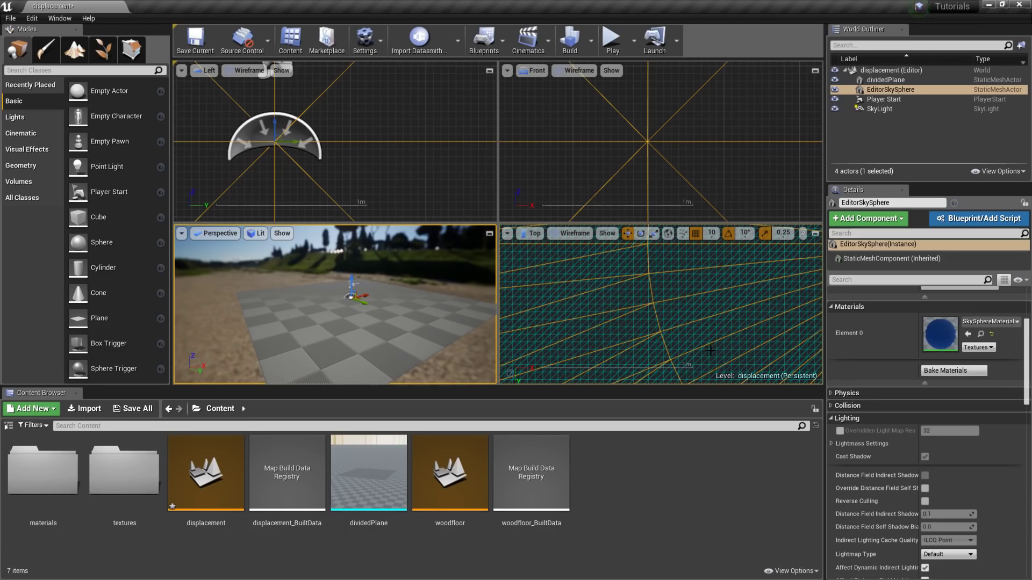
pyautogui.scroll(4, 600, 305)
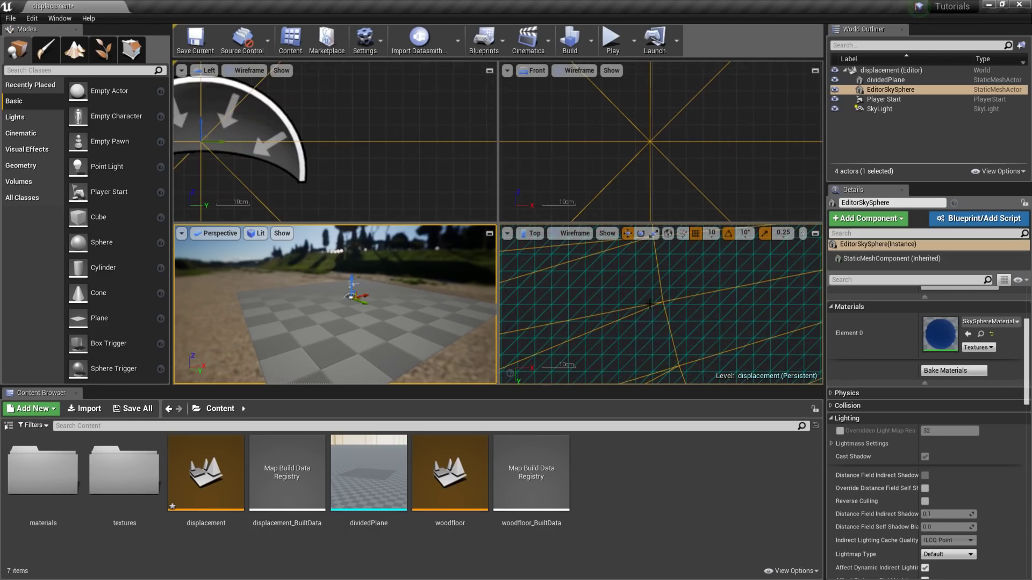
pyautogui.scroll(-5, 637, 315)
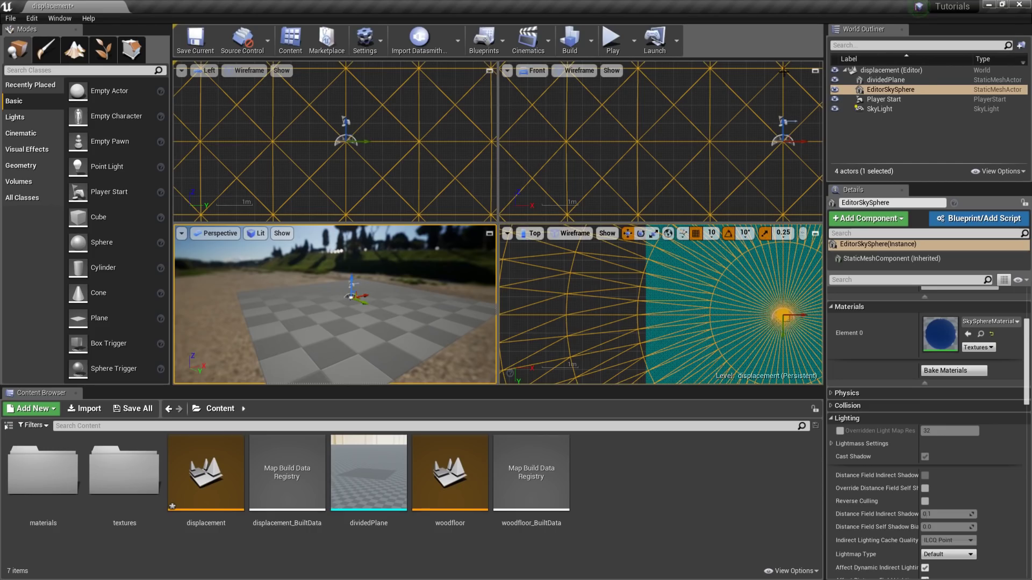
pyautogui.click(814, 71)
pyautogui.click(814, 70)
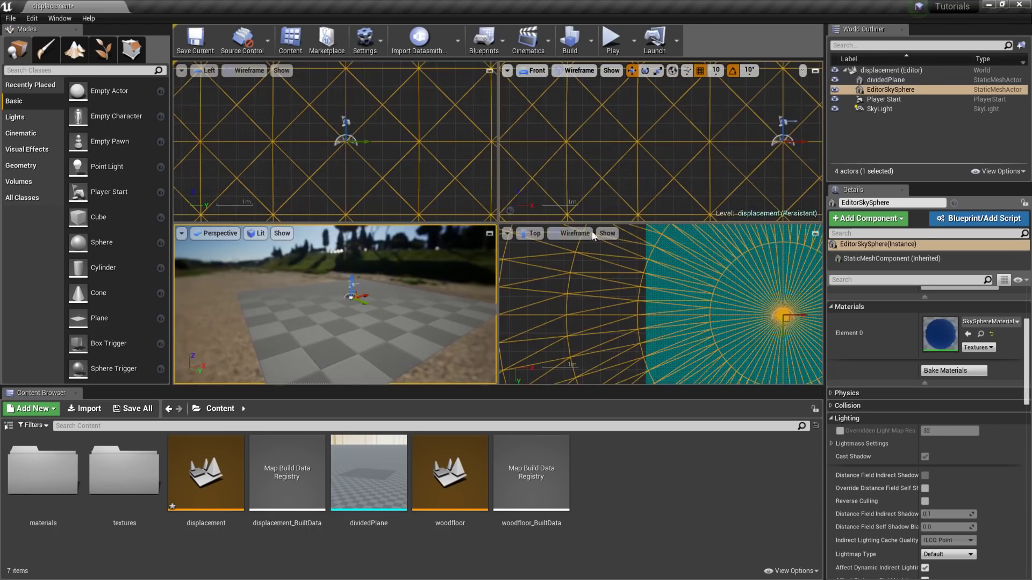
pyautogui.click(490, 232)
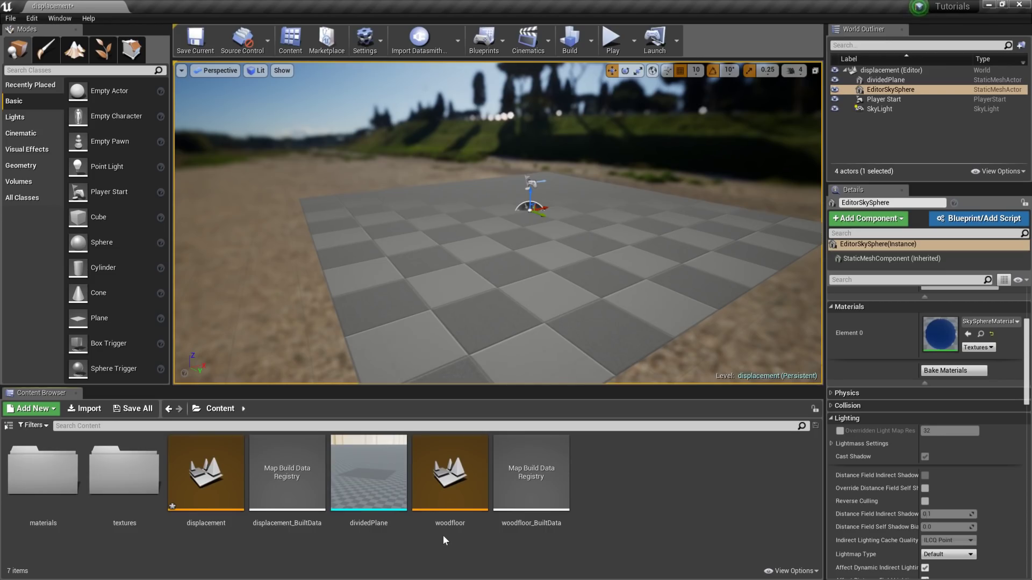
# Inspect the GroundAsphaltBroken001 DISP and NRM textures, checking the normal map's Flip Green Channel setting
pyautogui.doubleClick(124, 471)
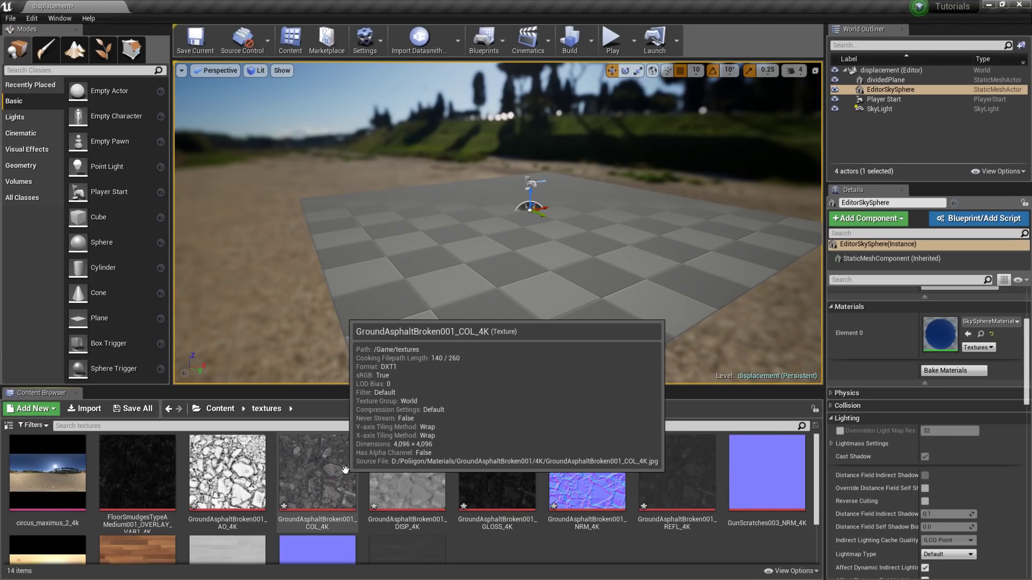
pyautogui.doubleClick(397, 459)
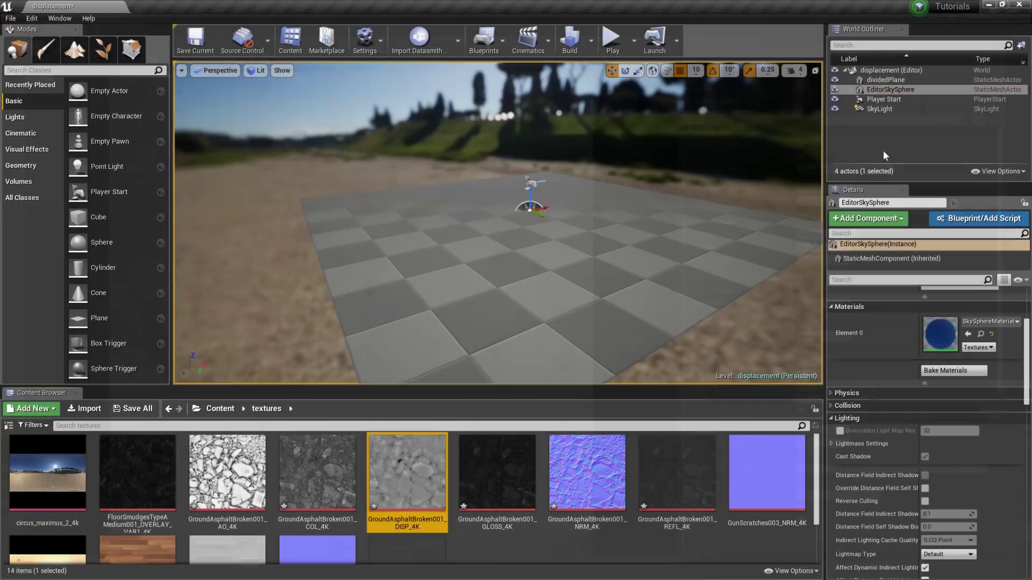
pyautogui.doubleClick(574, 490)
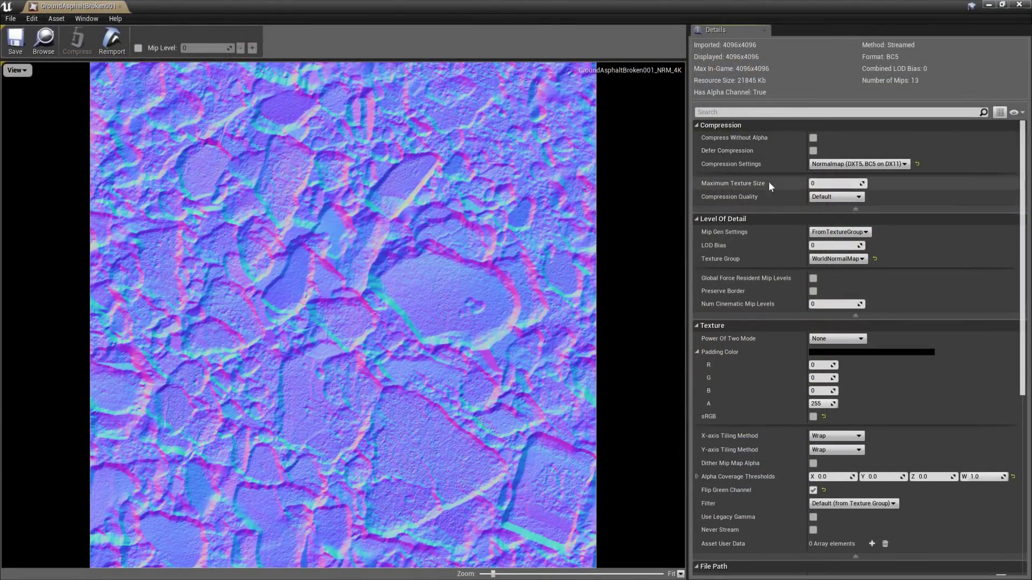
pyautogui.write('gree')
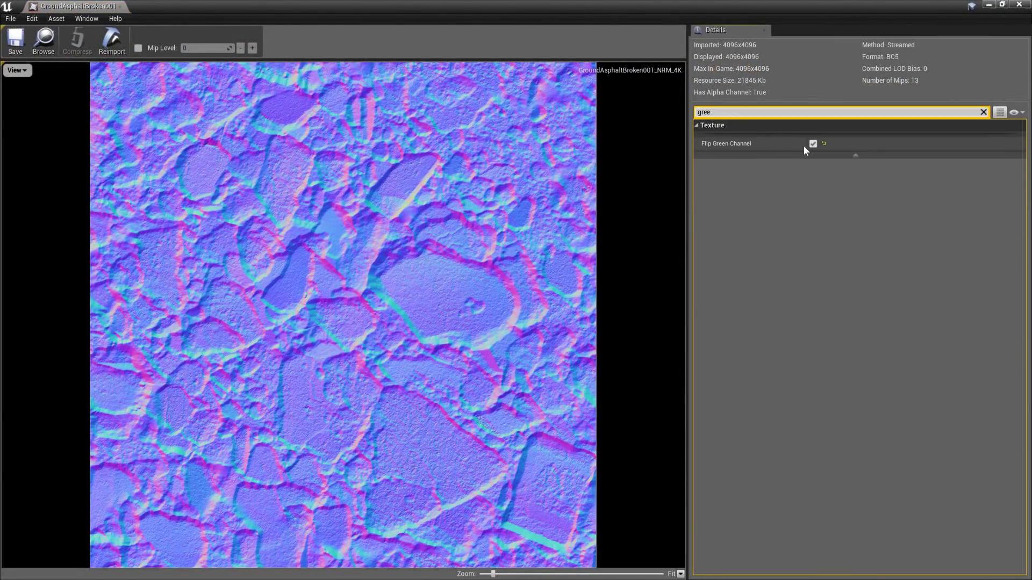
pyautogui.click(1019, 5)
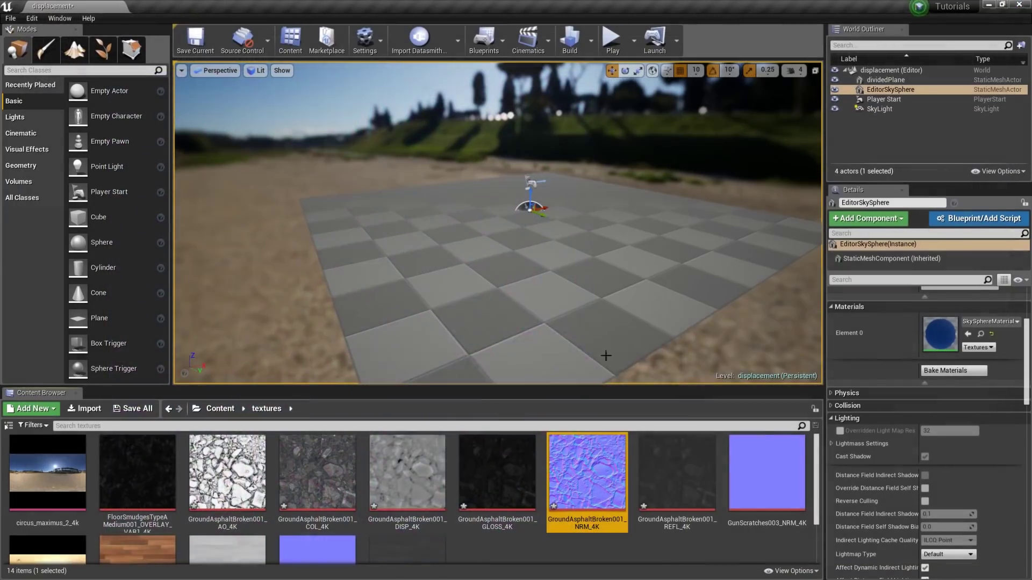
# Apply the GroundAsphalt material from the materials folder to the divided plane in the level
pyautogui.click(220, 409)
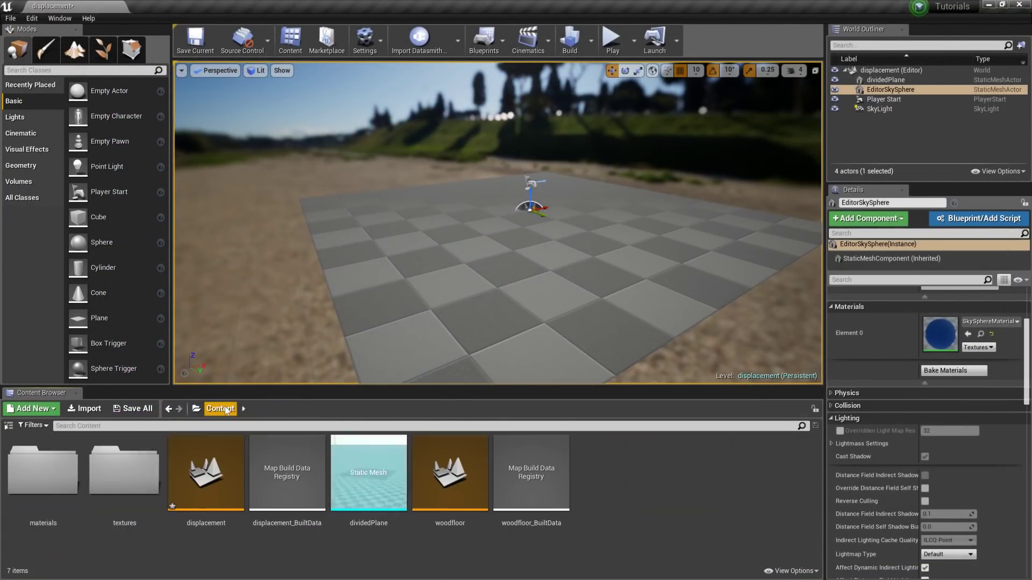
pyautogui.doubleClick(65, 483)
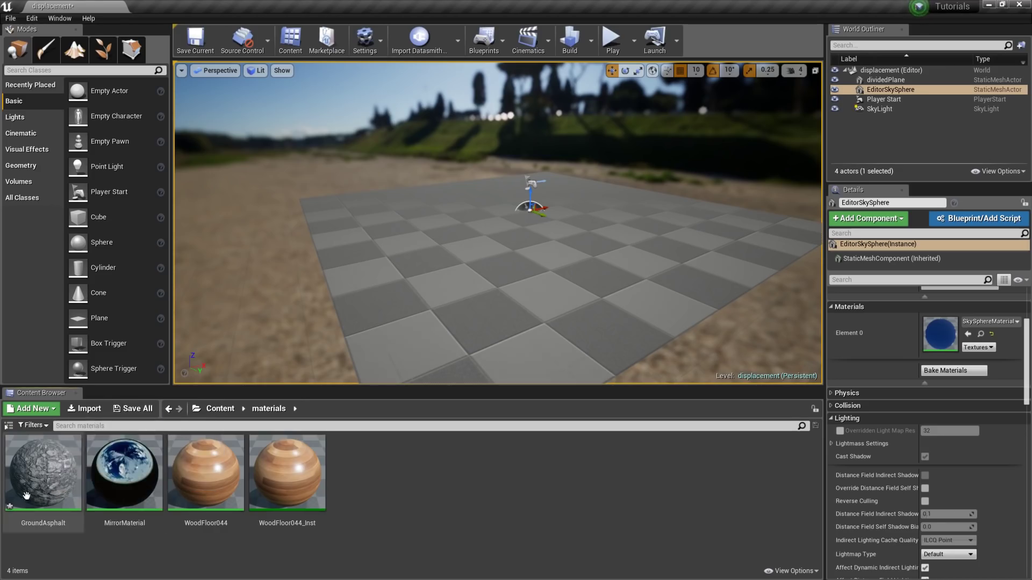
pyautogui.moveTo(51, 467); pyautogui.dragTo(561, 265)
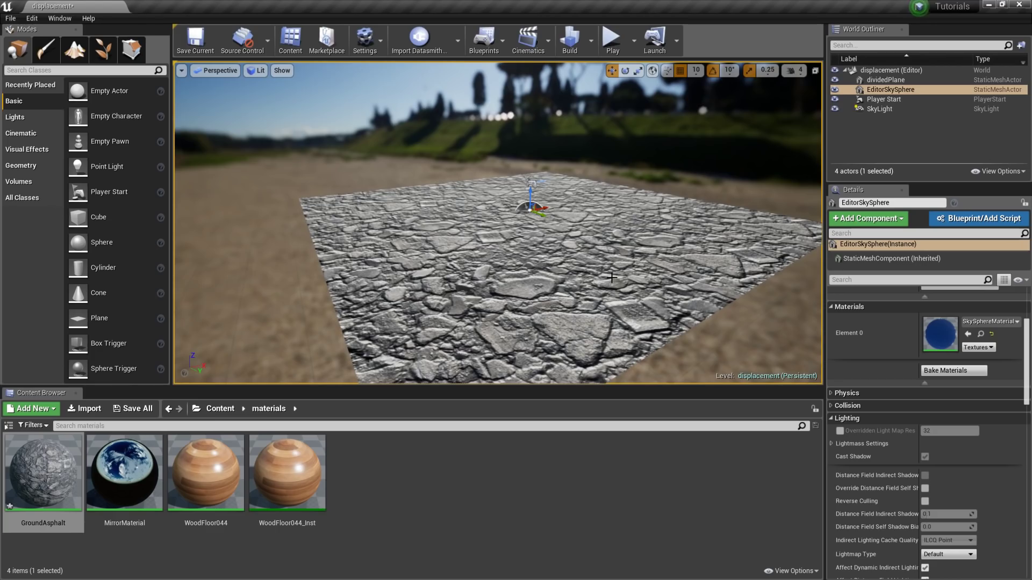
# Look over the asphalt surface on the plane and open the GroundAsphalt material for editing
pyautogui.scroll(4, 620, 300)
pyautogui.scroll(3, 620, 300)
pyautogui.scroll(-3, 621, 301)
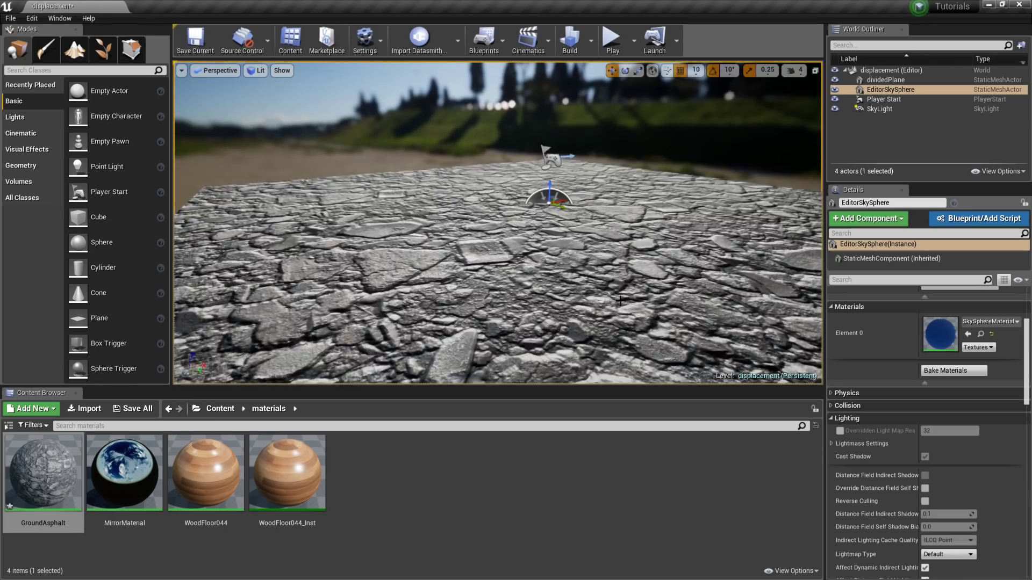
pyautogui.moveTo(645, 318); pyautogui.dragTo(620, 221, button='right')
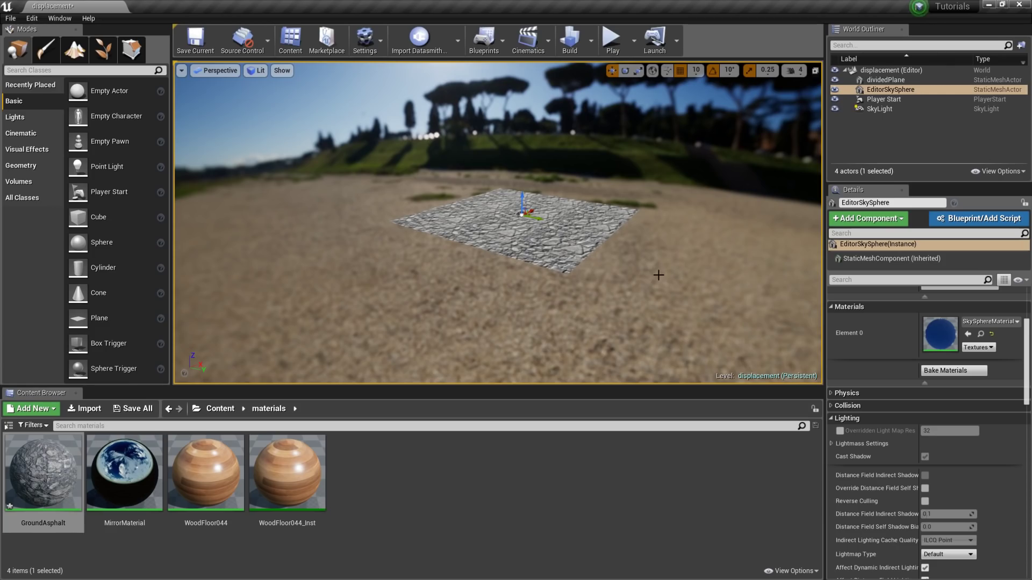
pyautogui.moveTo(709, 267); pyautogui.dragTo(709, 267, button='right')
pyautogui.doubleClick(53, 482)
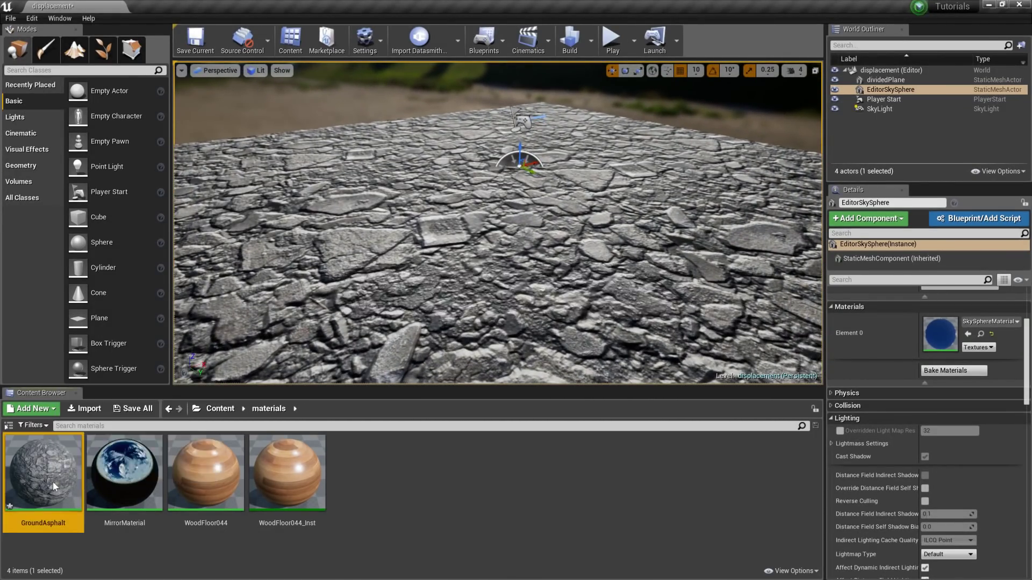
pyautogui.scroll(-3, 887, 365)
pyautogui.moveTo(750, 410); pyautogui.dragTo(743, 386, button='right')
pyautogui.moveTo(223, 272)
pyautogui.mouseDown()
pyautogui.moveTo(295, 266)
pyautogui.moveTo(232, 277)
pyautogui.mouseUp()
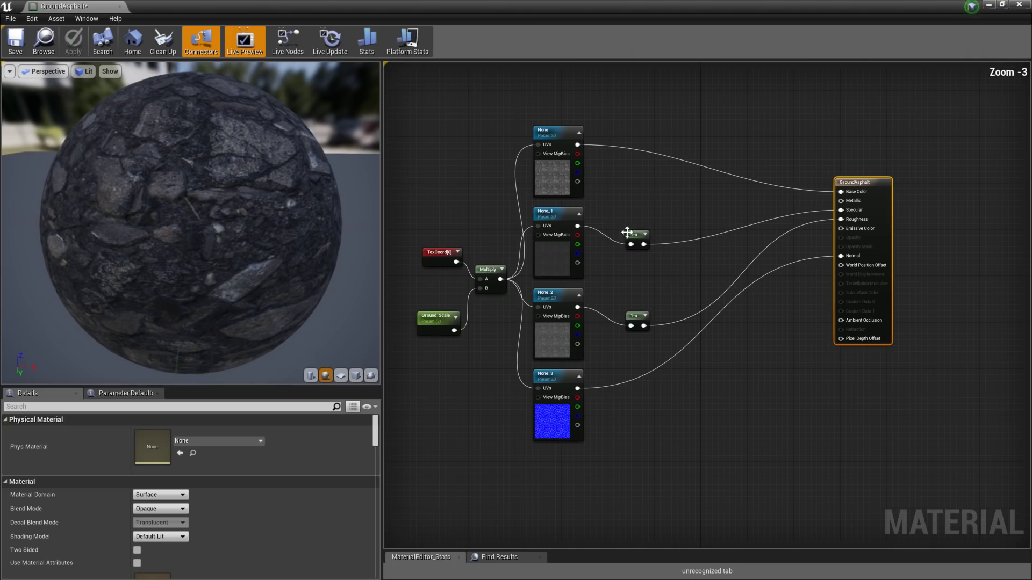
# Shift the two 1-x nodes and the TexCoord node slightly, and display the Ground_Scale parameter's settings
pyautogui.moveTo(640, 237); pyautogui.dragTo(640, 231)
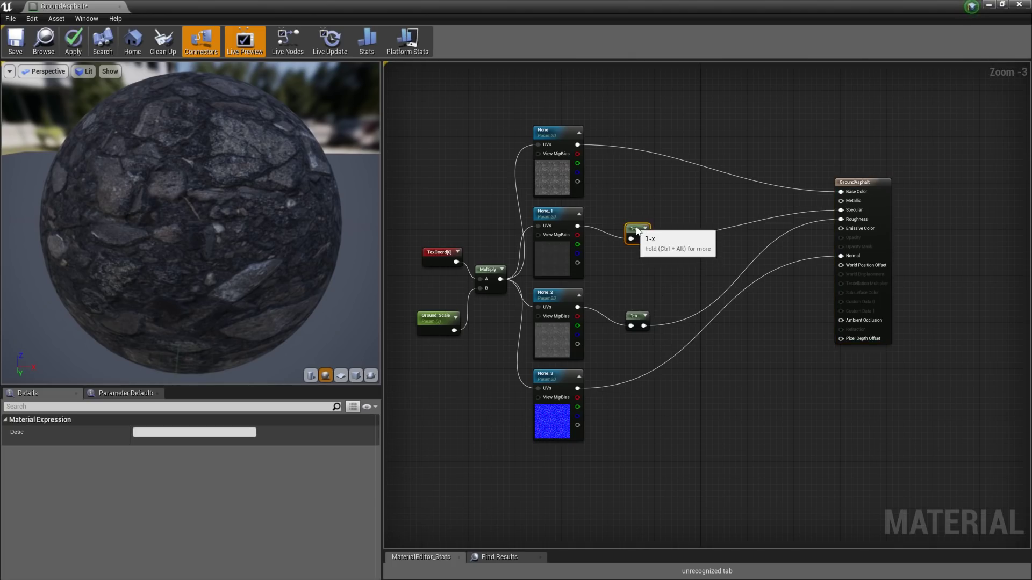
pyautogui.moveTo(637, 320); pyautogui.dragTo(643, 314)
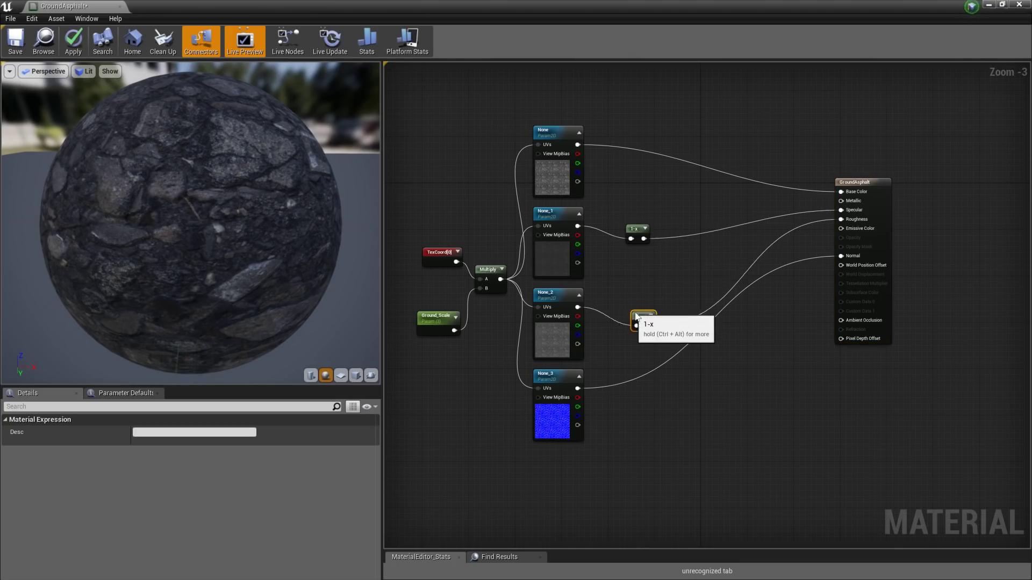
pyautogui.click(425, 249)
pyautogui.moveTo(425, 249); pyautogui.dragTo(419, 243)
pyautogui.click(489, 269)
pyautogui.click(451, 312)
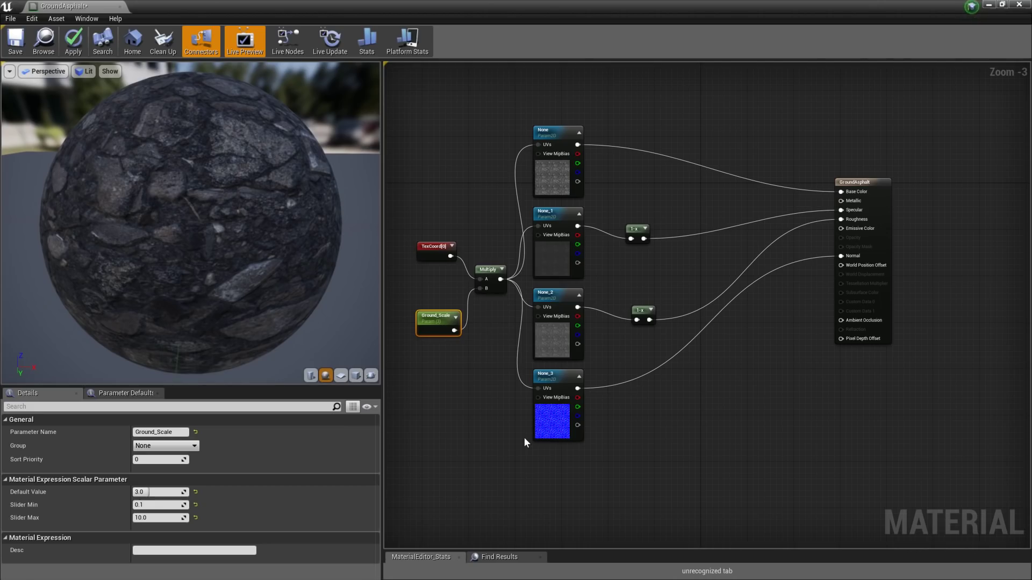
# Add a 2D texture parameter node directly below the normal map texture node and name it DISPLACEMENT
pyautogui.moveTo(545, 490); pyautogui.dragTo(580, 421, button='right')
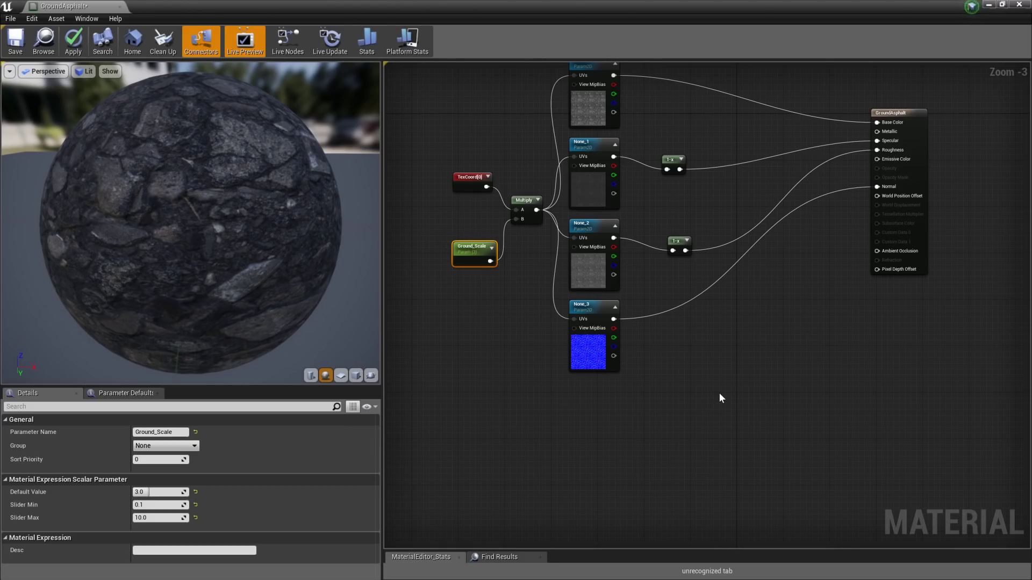
pyautogui.rightClick(579, 403)
pyautogui.write('text')
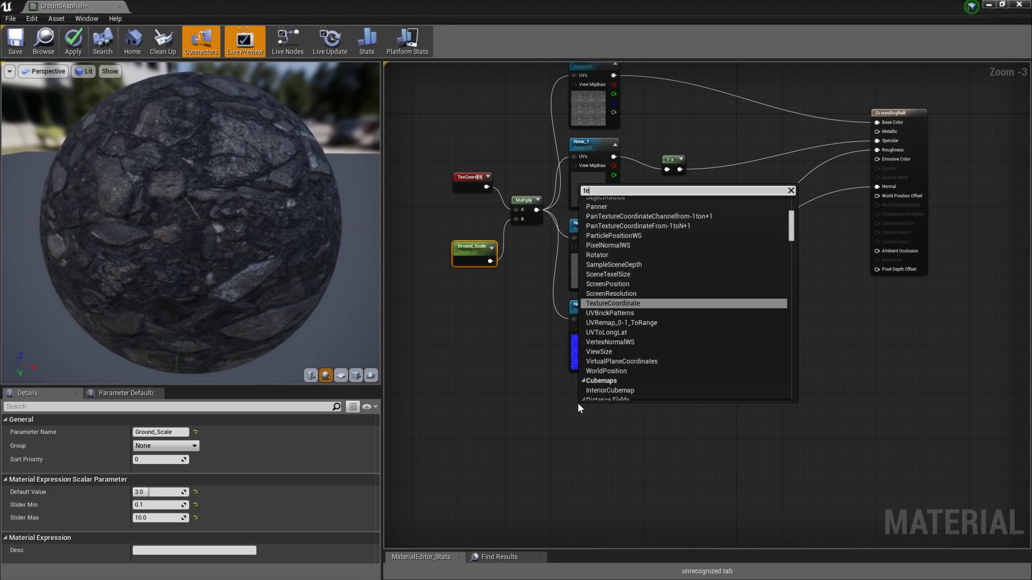
pyautogui.click(661, 314)
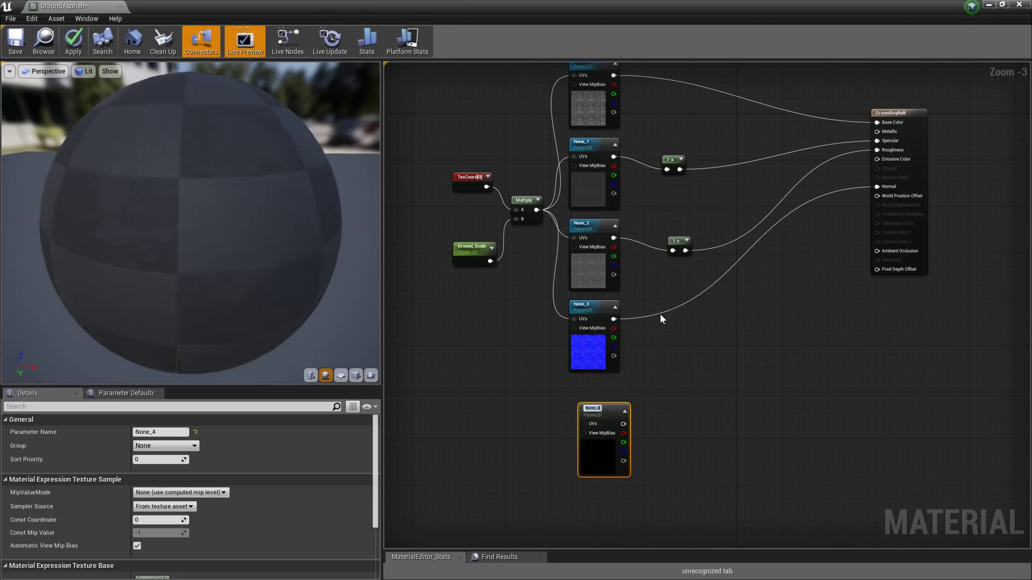
pyautogui.moveTo(600, 412); pyautogui.dragTo(590, 390)
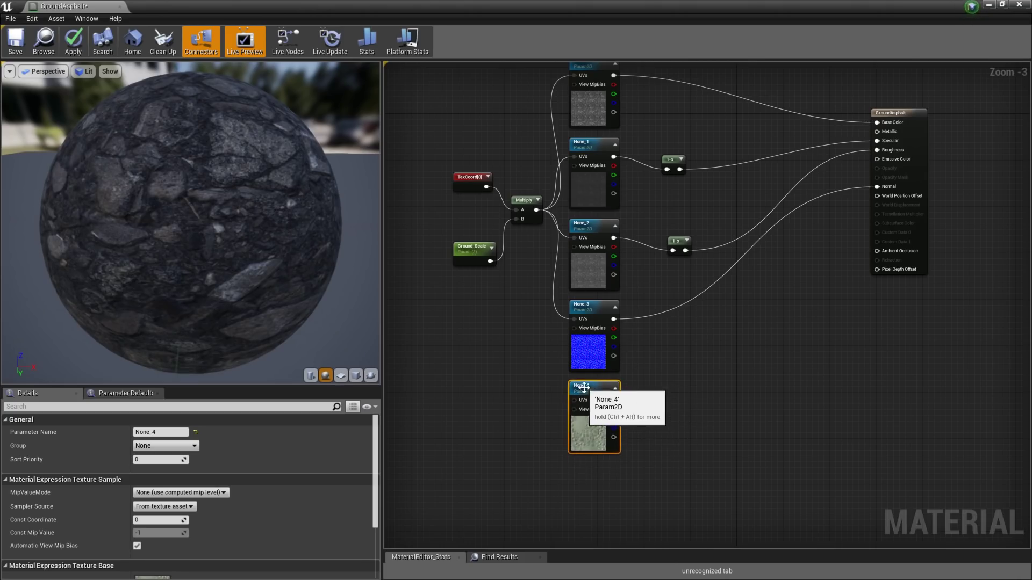
pyautogui.click(156, 431)
pyautogui.write('DISPLACEMENT')
pyautogui.press('Return')
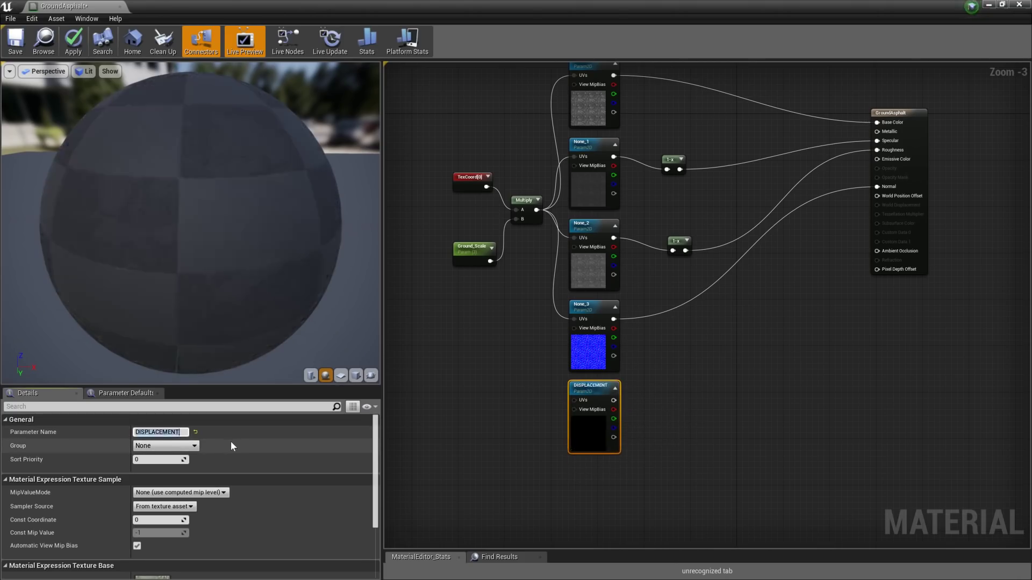
# Connect the Multiply output to the DISPLACEMENT node's UVs and assign it the GroundAsphaltBroken001_DISP_4K texture
pyautogui.moveTo(621, 440); pyautogui.dragTo(663, 341, button='right')
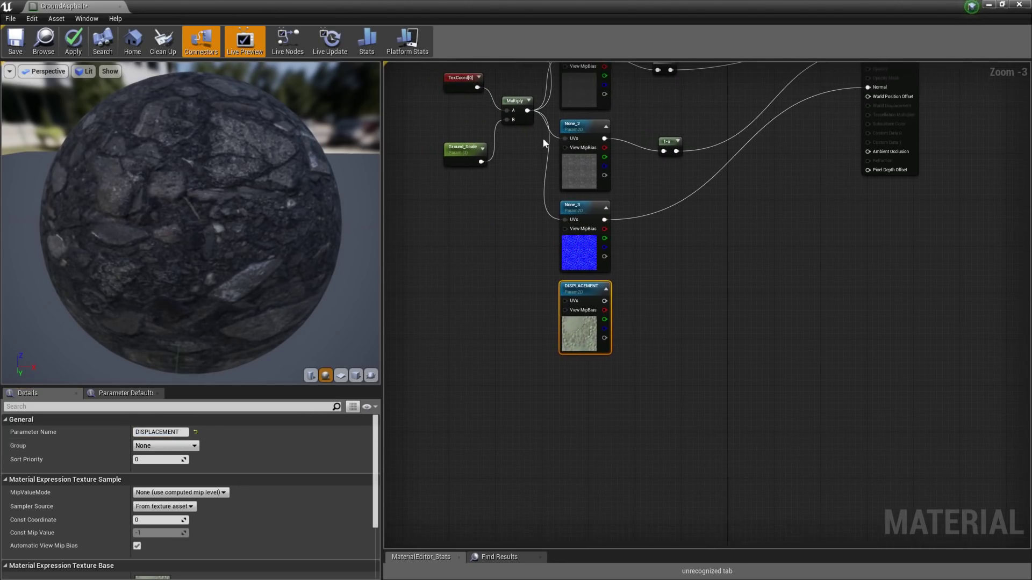
pyautogui.moveTo(525, 111); pyautogui.dragTo(566, 300)
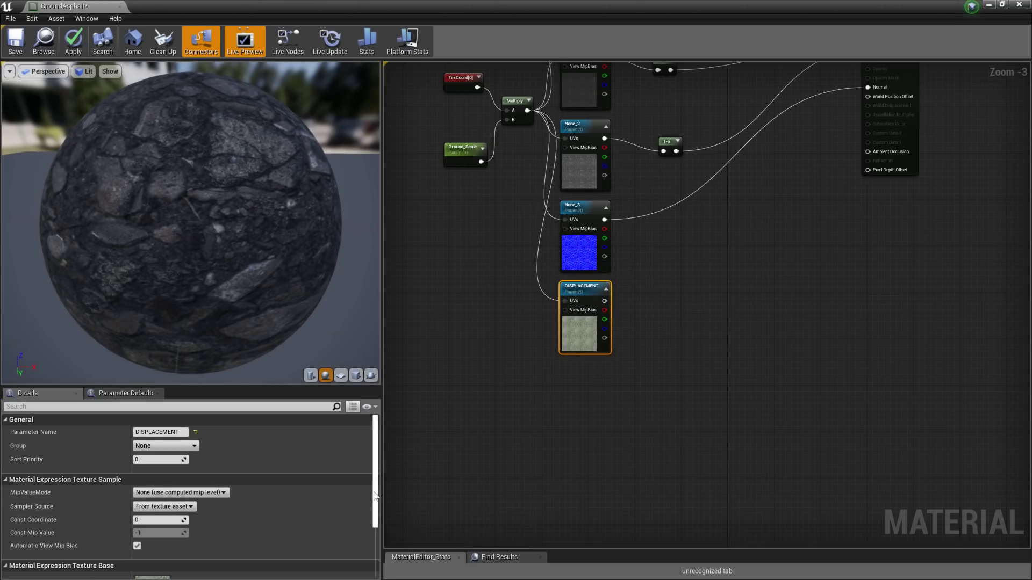
pyautogui.scroll(-4, 208, 534)
pyautogui.click(209, 485)
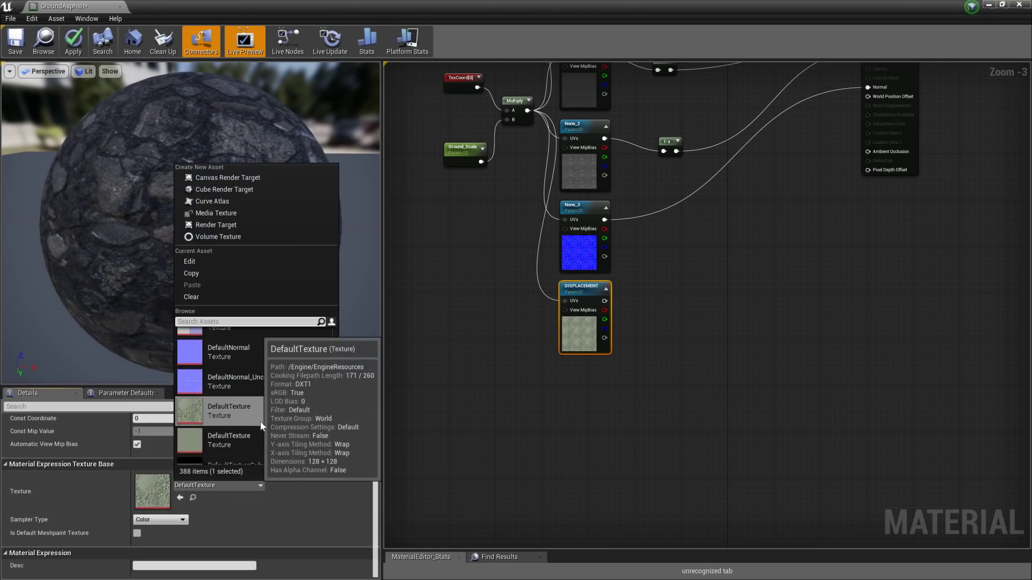
pyautogui.write('ground')
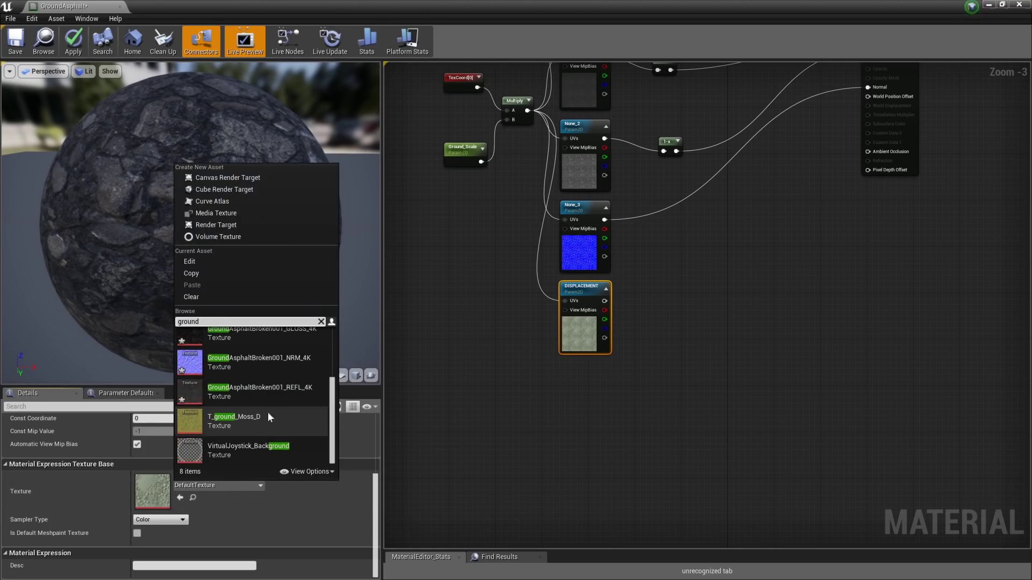
pyautogui.moveTo(332, 388); pyautogui.dragTo(332, 361)
pyautogui.click(285, 364)
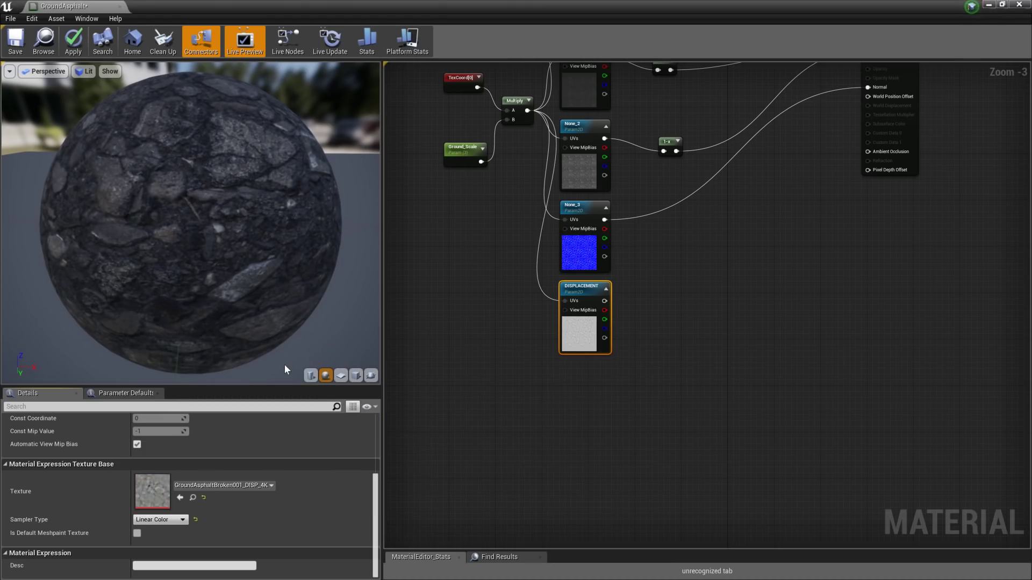
# Add a VertexNormalWS node to the graph and place it in the free space beside the DISPLACEMENT texture node
pyautogui.moveTo(714, 319); pyautogui.dragTo(595, 376, button='right')
pyautogui.rightClick(607, 367)
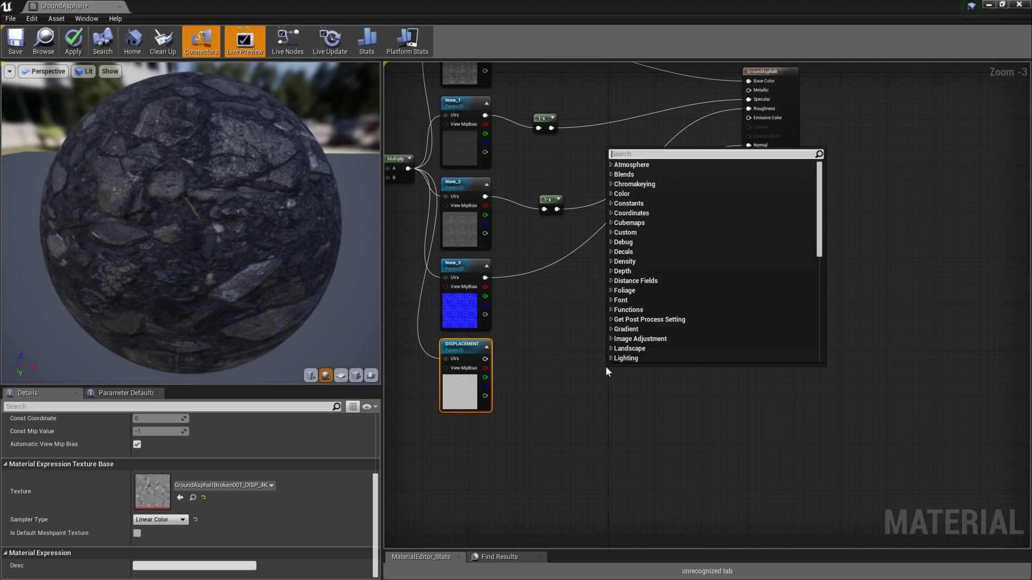
pyautogui.write('verte')
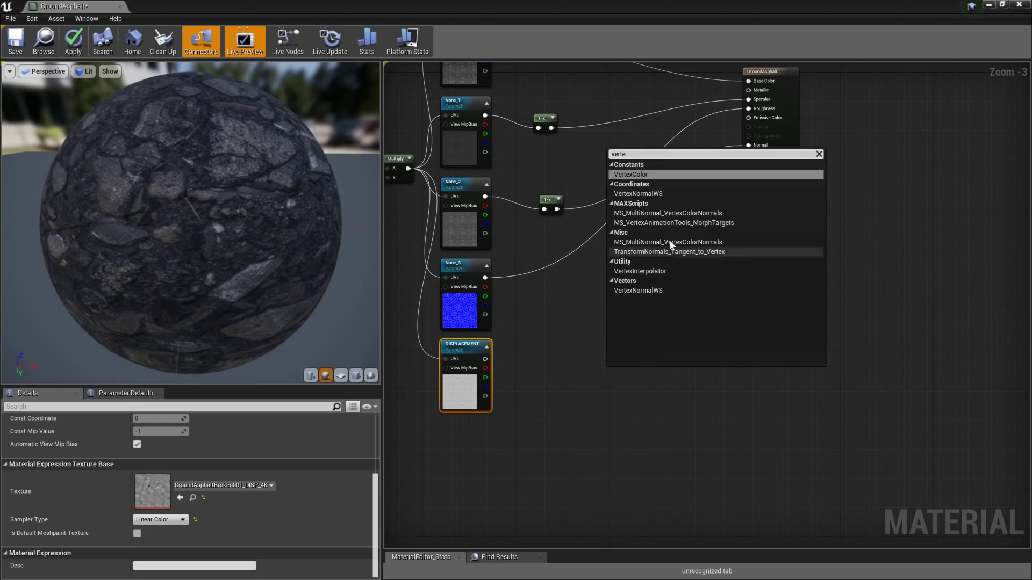
pyautogui.click(667, 194)
pyautogui.moveTo(630, 374); pyautogui.dragTo(594, 341)
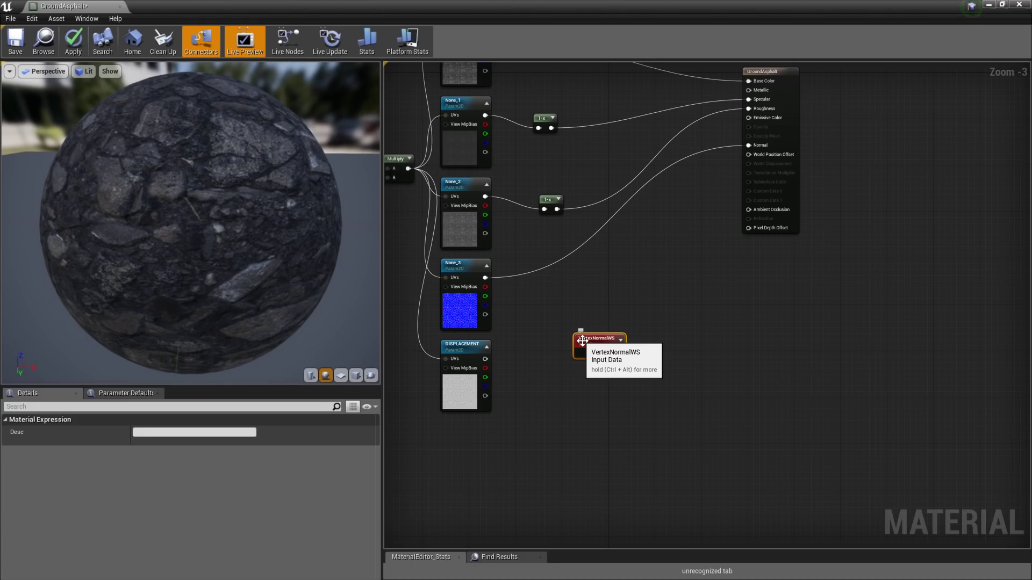
pyautogui.moveTo(582, 341); pyautogui.dragTo(580, 281, button='right')
pyautogui.moveTo(580, 281); pyautogui.dragTo(580, 269)
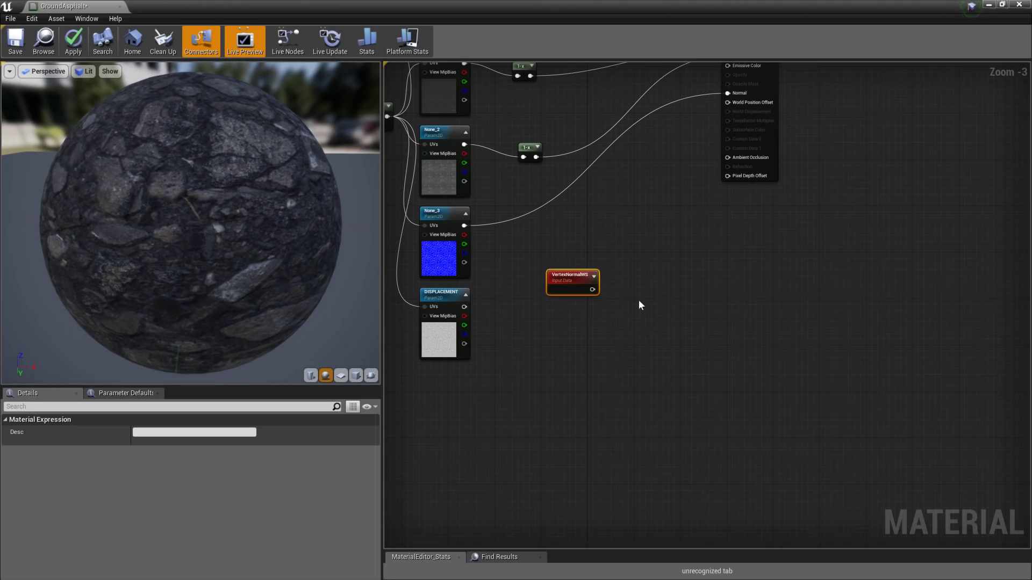
# Add a Multiply node combining VertexNormalWS as A and the DISPLACEMENT texture as B, and connect its output to World Displacement
pyautogui.rightClick(627, 306)
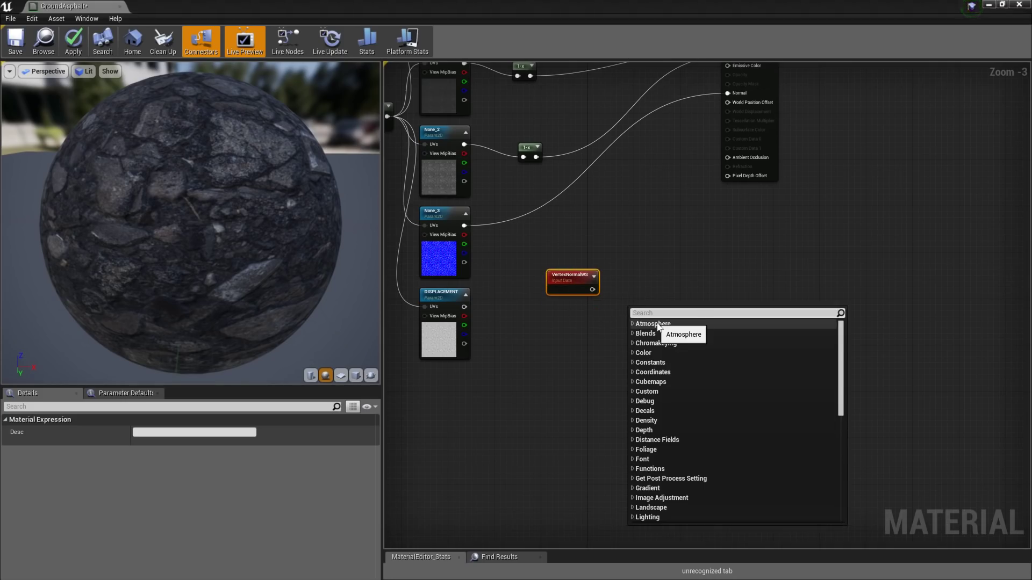
pyautogui.write('multi')
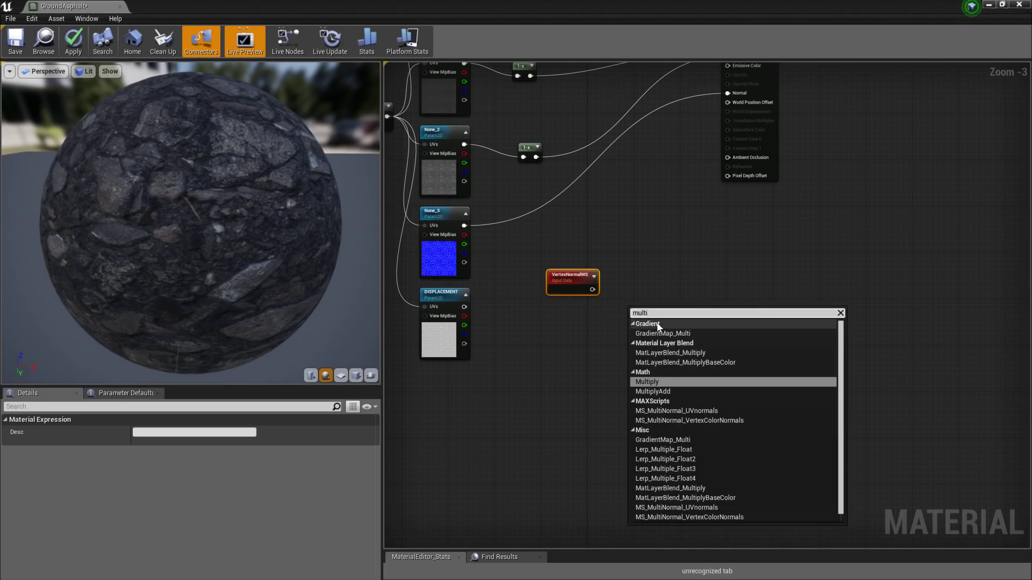
pyautogui.click(657, 382)
pyautogui.moveTo(646, 305); pyautogui.dragTo(630, 294)
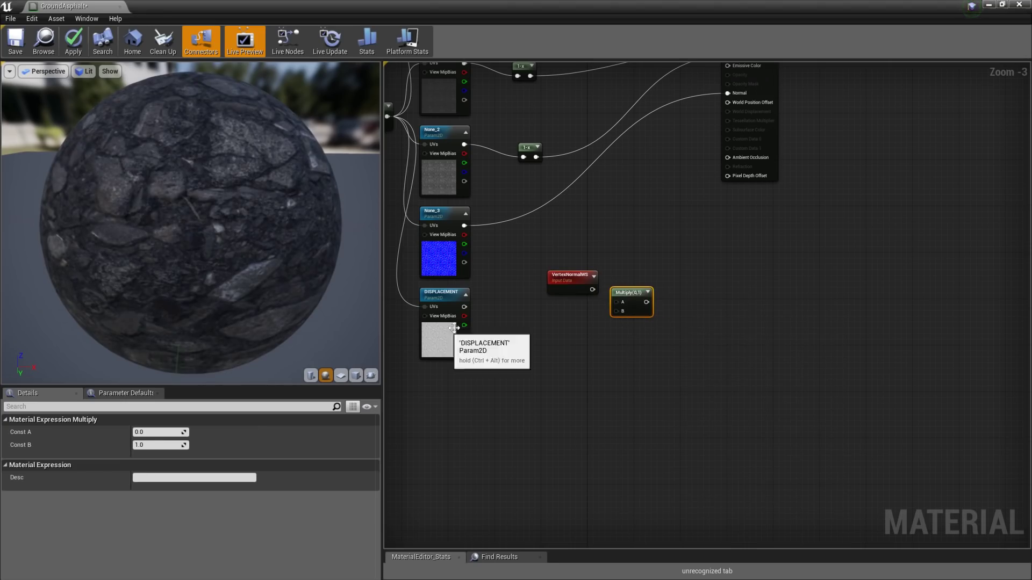
pyautogui.moveTo(459, 294); pyautogui.dragTo(729, 113)
pyautogui.click(633, 301)
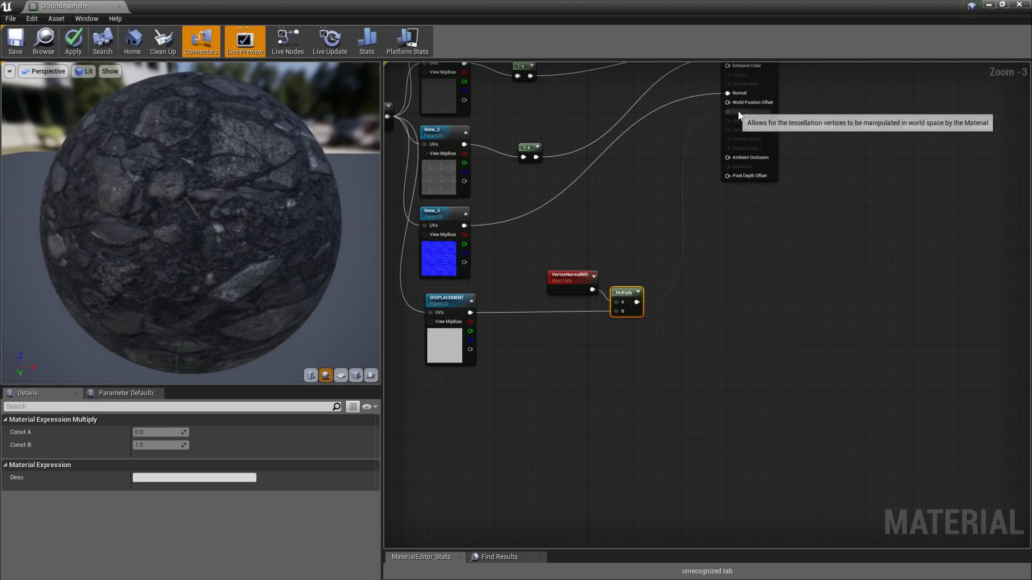
# Set the GroundAsphalt material's D3D11 tessellation mode to Flat Tessellation
pyautogui.moveTo(828, 148); pyautogui.dragTo(875, 290, button='right')
pyautogui.click(807, 188)
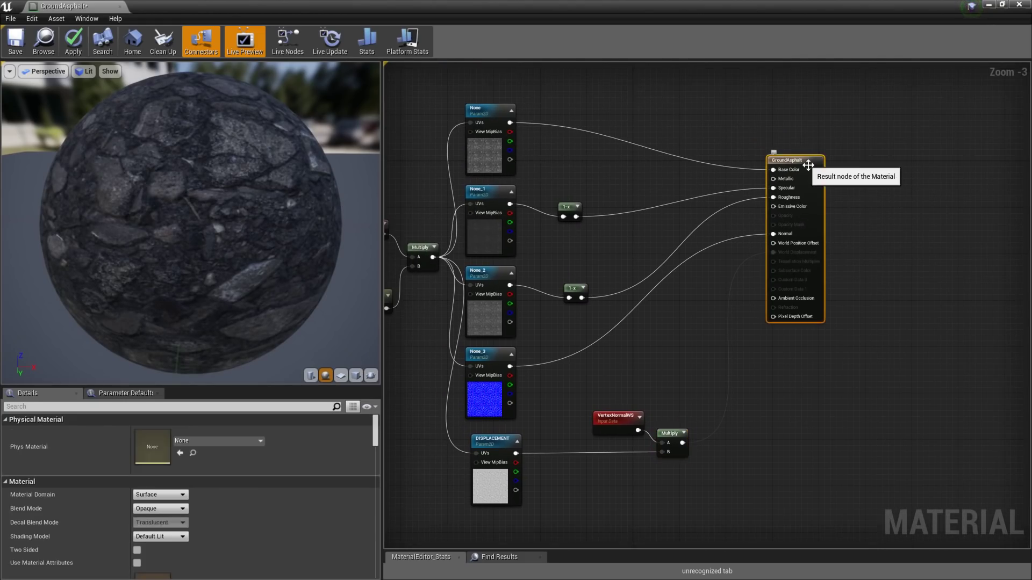
pyautogui.scroll(-4, 229, 498)
pyautogui.scroll(-15, 232, 498)
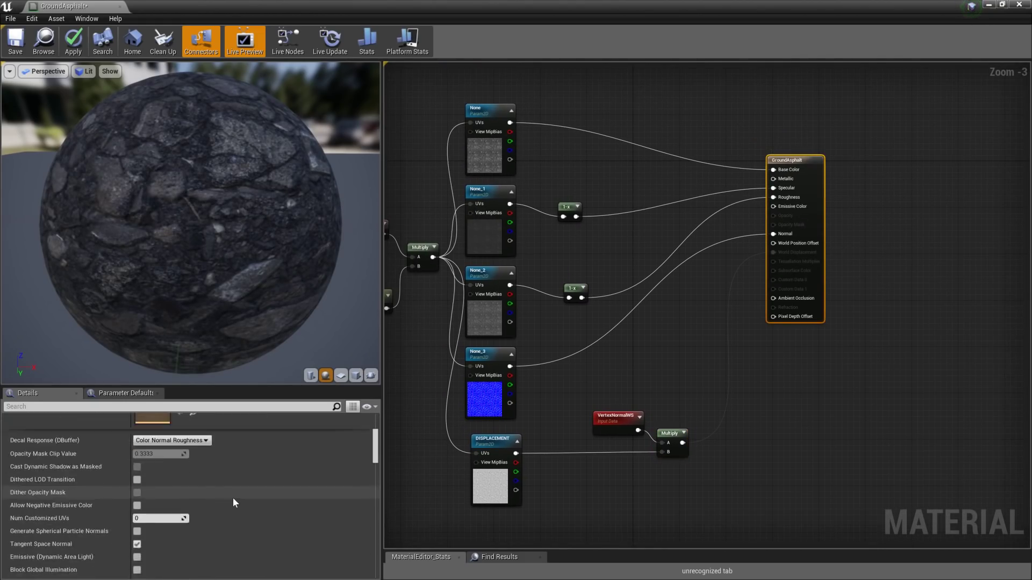
pyautogui.scroll(-15, 233, 500)
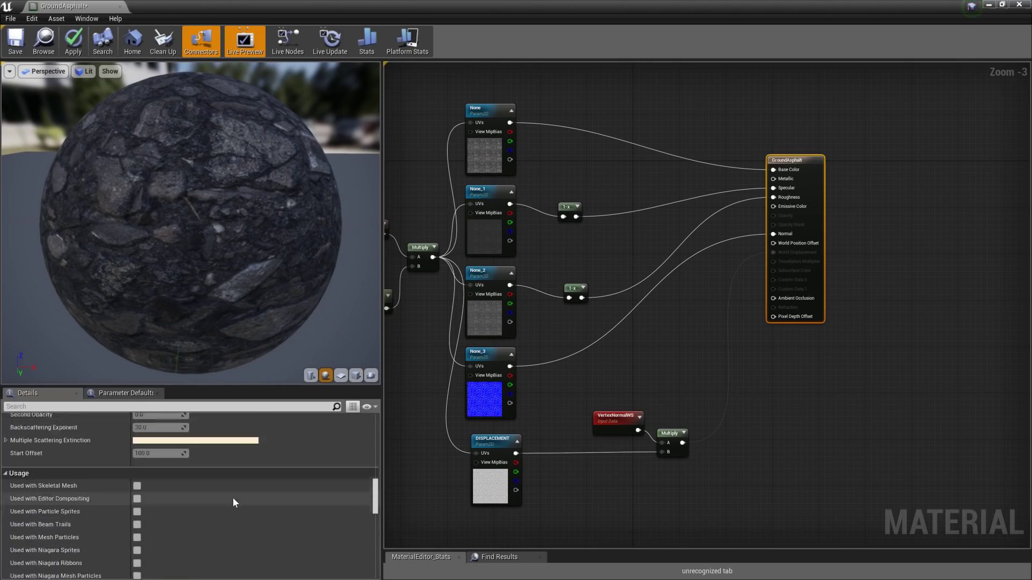
pyautogui.scroll(-5, 234, 497)
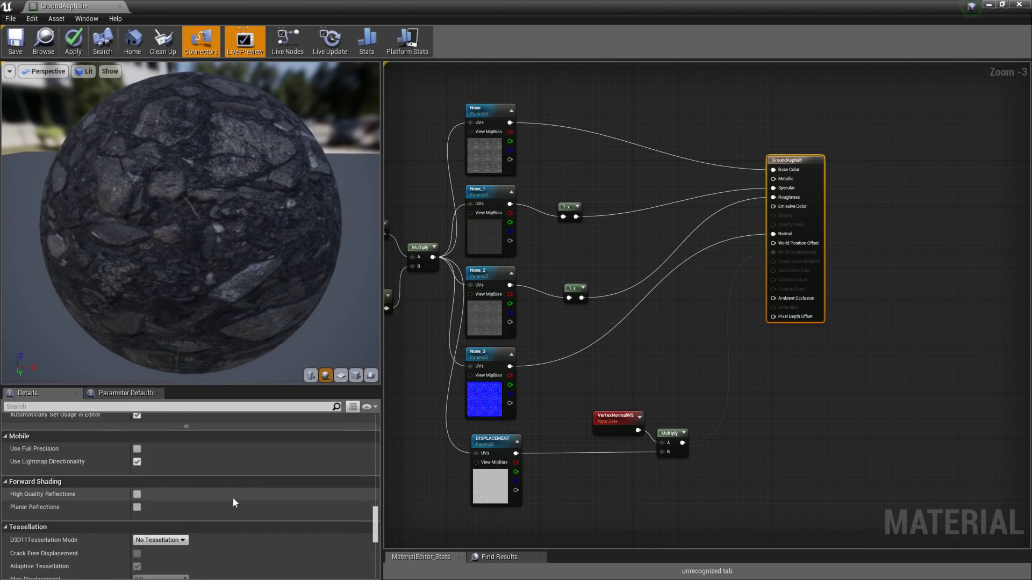
pyautogui.click(160, 467)
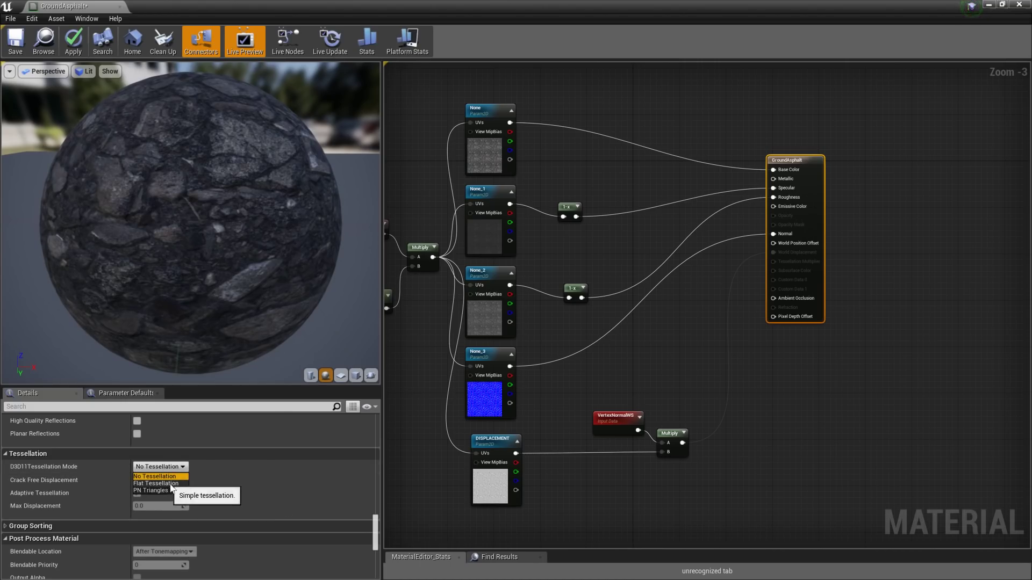
pyautogui.click(170, 483)
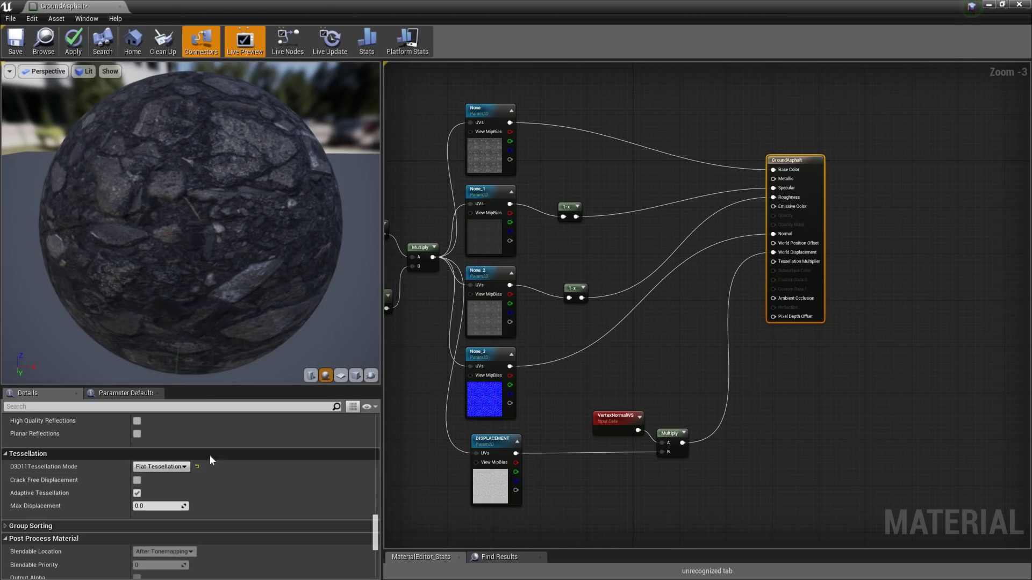
# Turn off adaptive tessellation for the material and set its maximum displacement to 250
pyautogui.click(137, 494)
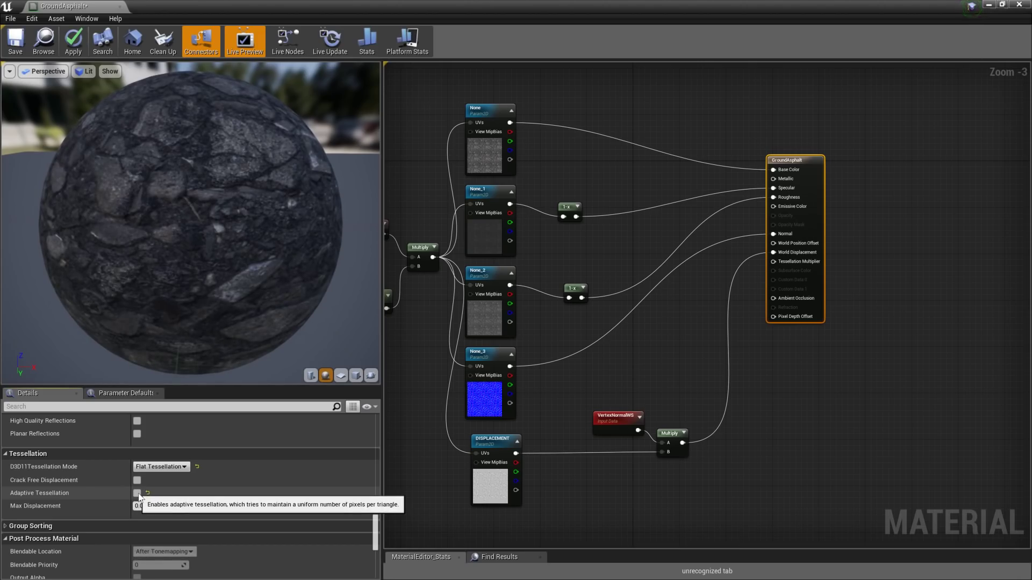
pyautogui.click(145, 506)
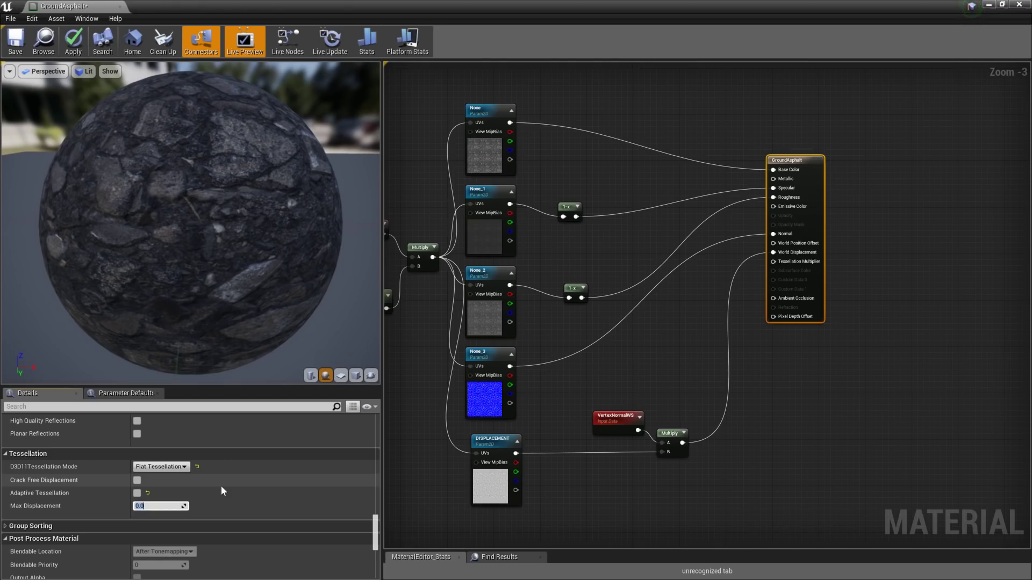
pyautogui.write('250')
pyautogui.press('Return')
pyautogui.moveTo(103, 260)
pyautogui.mouseDown()
pyautogui.moveTo(140, 226)
pyautogui.moveTo(166, 265)
pyautogui.mouseUp()
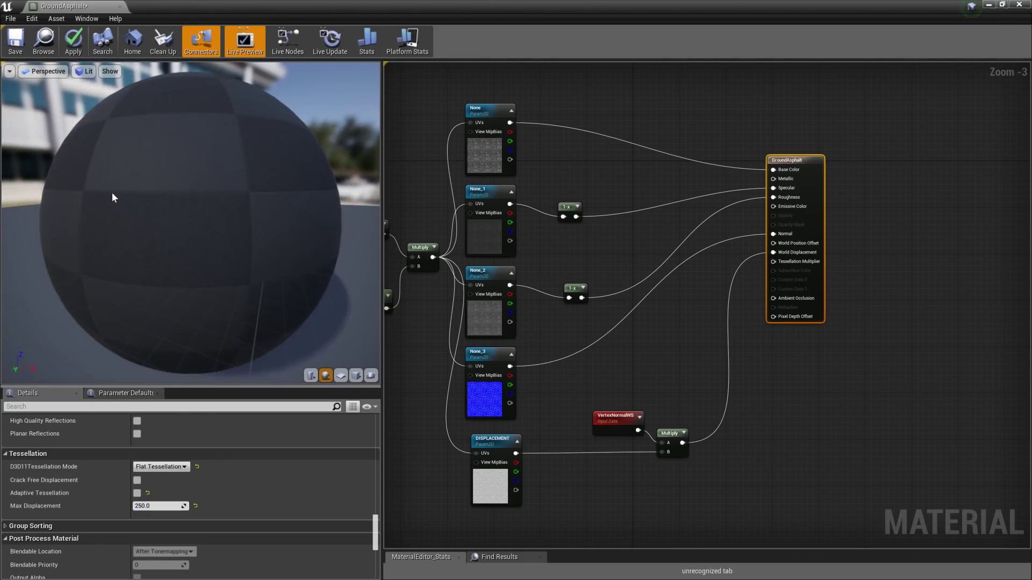
pyautogui.moveTo(112, 192)
pyautogui.mouseDown()
pyautogui.moveTo(129, 193)
pyautogui.moveTo(175, 292)
pyautogui.moveTo(128, 202)
pyautogui.mouseUp()
pyautogui.moveTo(88, 111); pyautogui.dragTo(155, 240)
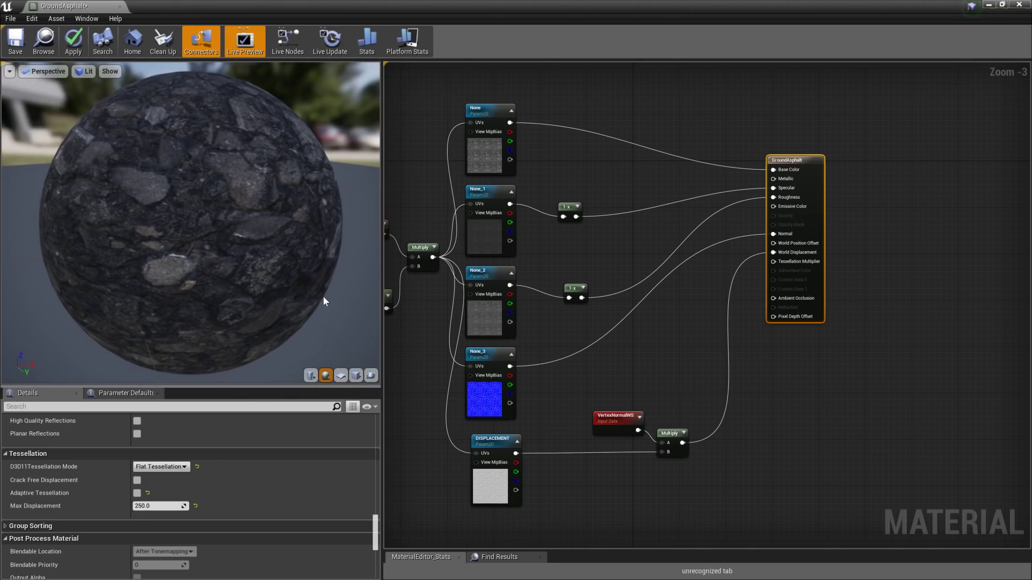
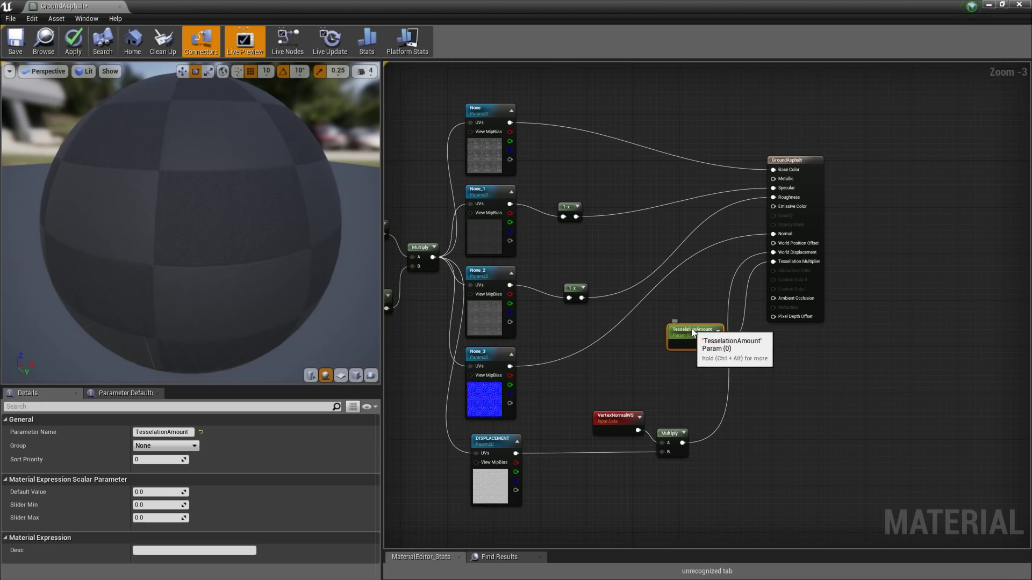
# Give the TesselationAmount parameter a default value of 1, a slider minimum of 0.5 and a slider maximum of 3
pyautogui.click(149, 491)
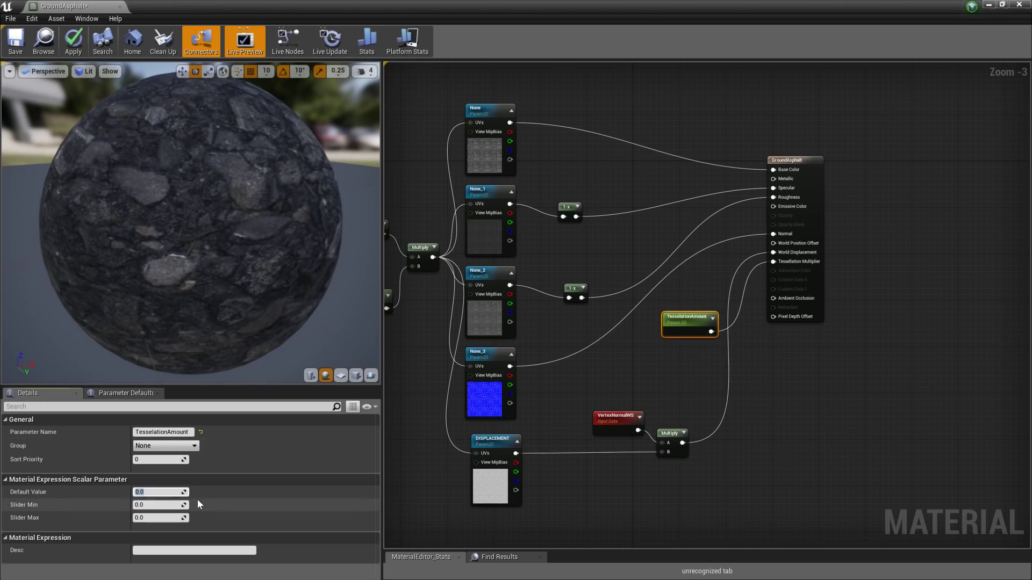
pyautogui.write('1')
pyautogui.press('Tab')
pyautogui.press('capslock')
pyautogui.write('.5')
pyautogui.press('Tab')
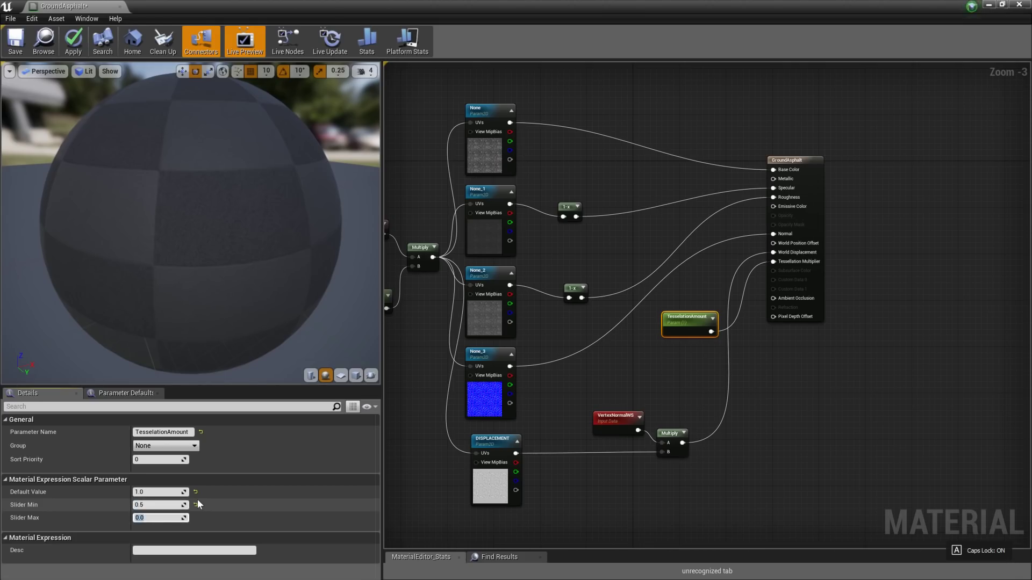
pyautogui.write('3')
pyautogui.press('Return')
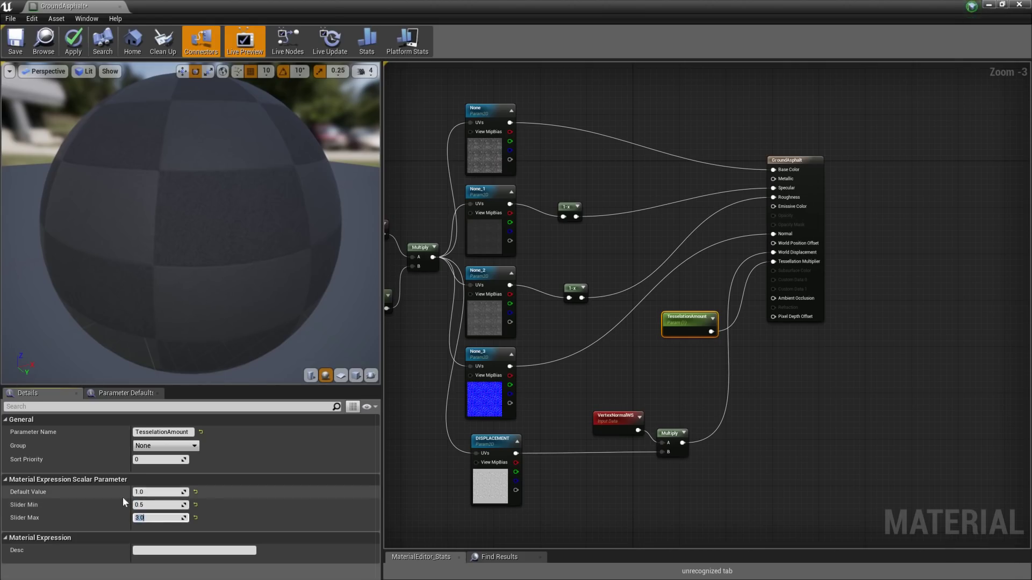
# Raise the TesselationAmount default value to 3 and check the surface on the preview sphere
pyautogui.click(144, 492)
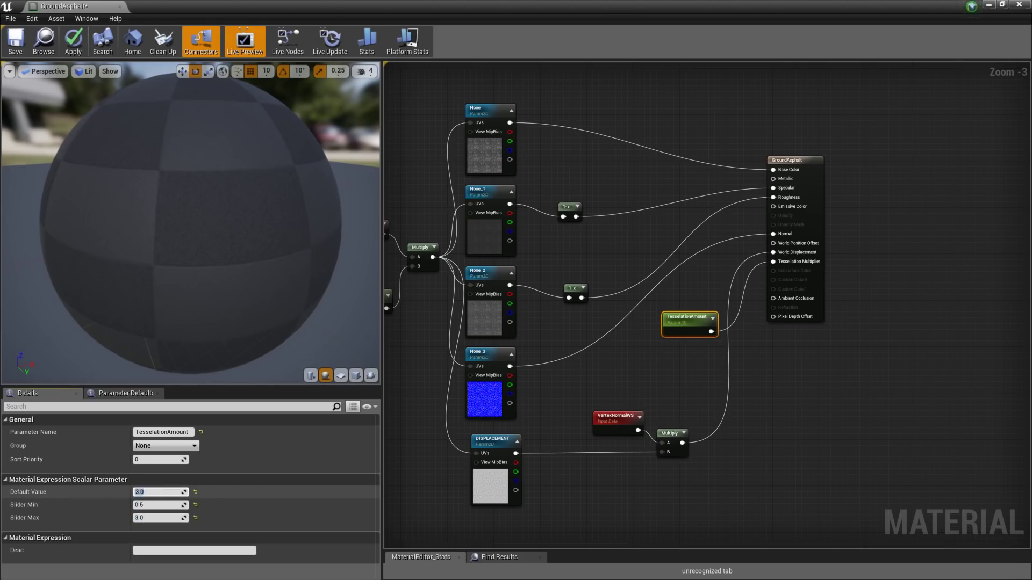
pyautogui.write('3.0')
pyautogui.press('Return')
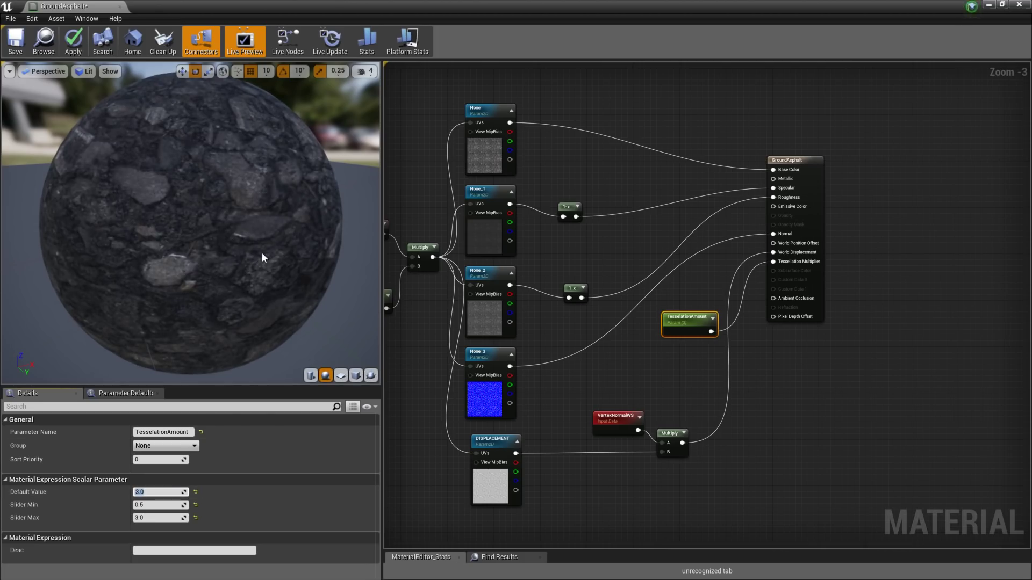
pyautogui.moveTo(260, 252); pyautogui.dragTo(261, 253)
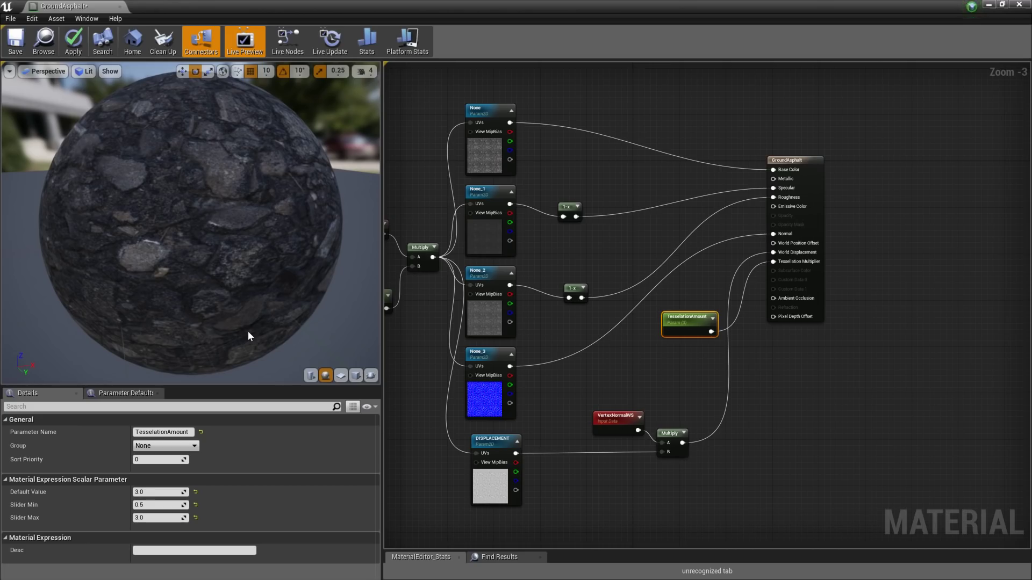
# Align the DISPLACEMENT node under the normal map texture and insert a Multiply node between it and the VertexNormalWS Multiply's B input
pyautogui.moveTo(578, 357); pyautogui.dragTo(569, 212, button='right')
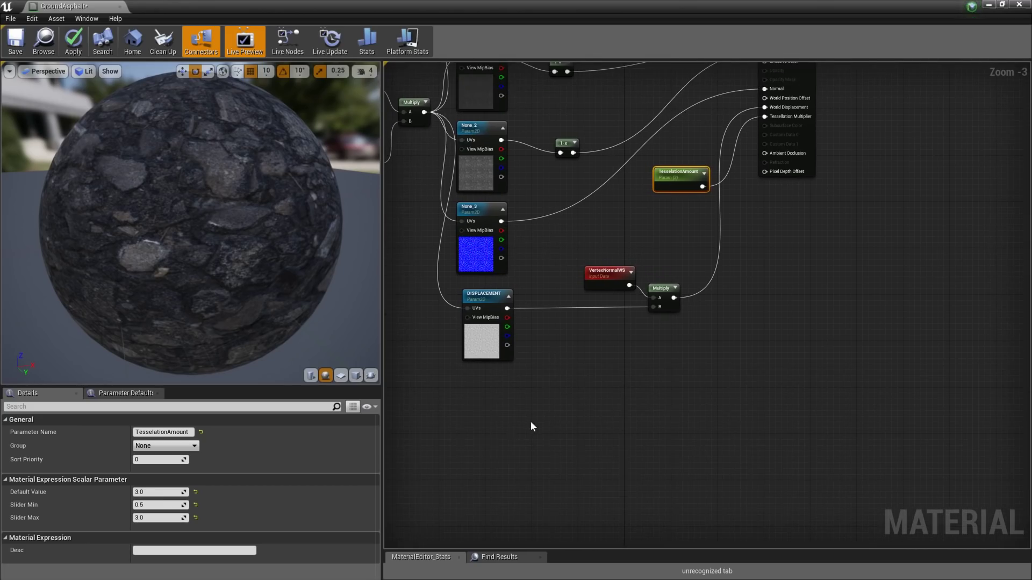
pyautogui.moveTo(484, 297); pyautogui.dragTo(478, 292)
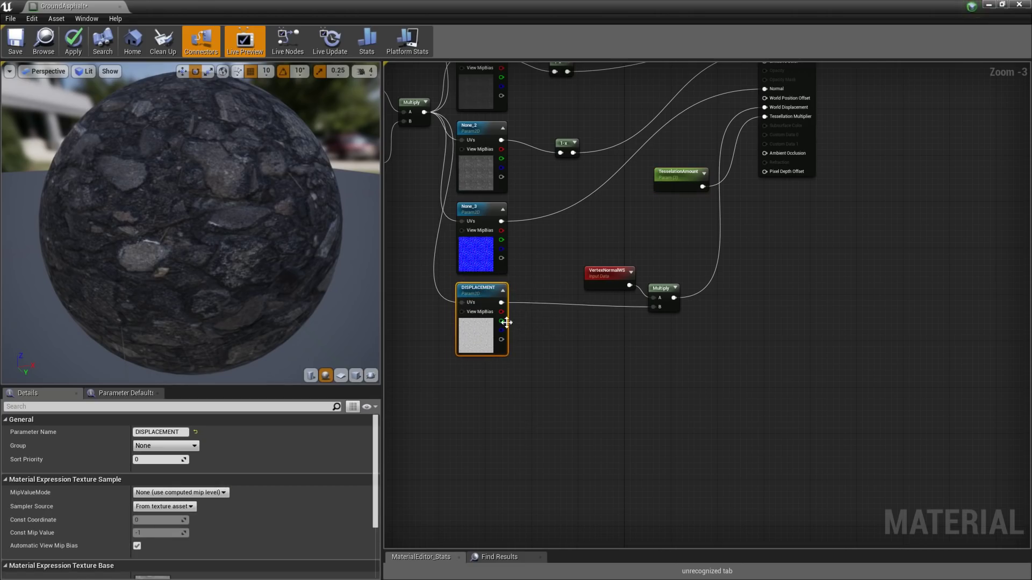
pyautogui.rightClick(505, 394)
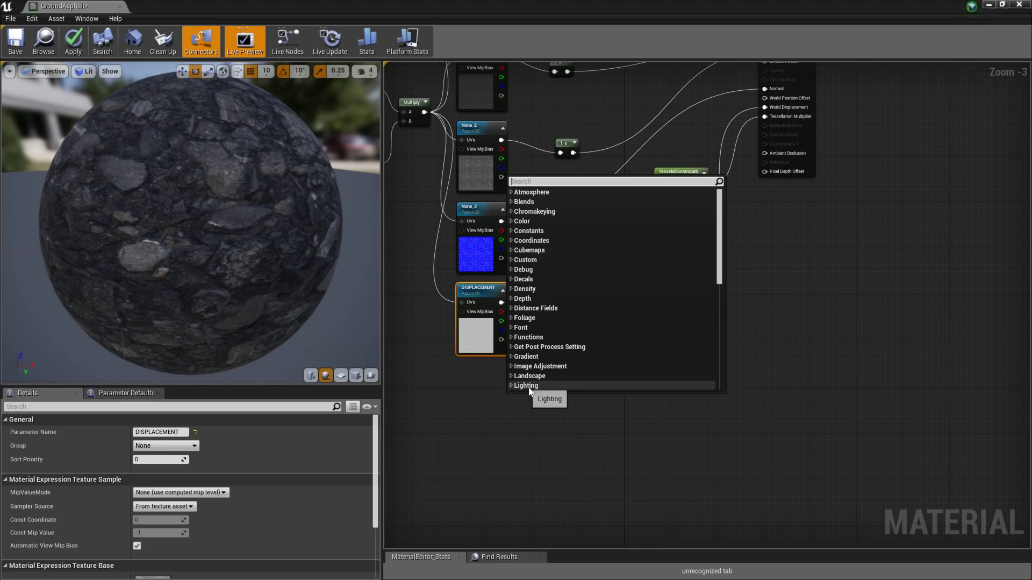
pyautogui.write('MUL')
pyautogui.press('Return')
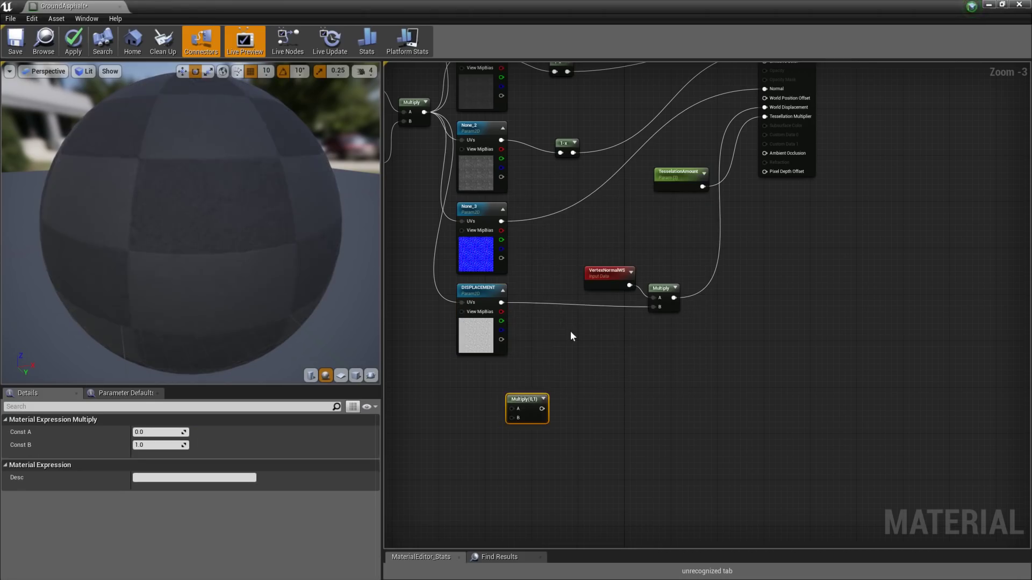
pyautogui.moveTo(521, 401); pyautogui.dragTo(502, 302)
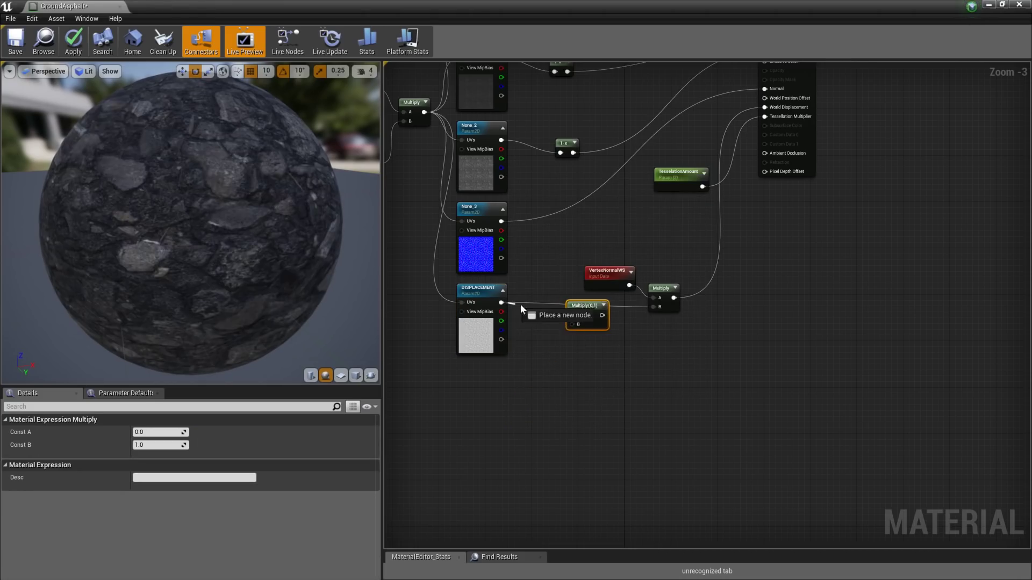
pyautogui.moveTo(600, 315); pyautogui.dragTo(653, 307)
pyautogui.moveTo(584, 312); pyautogui.dragTo(591, 318)
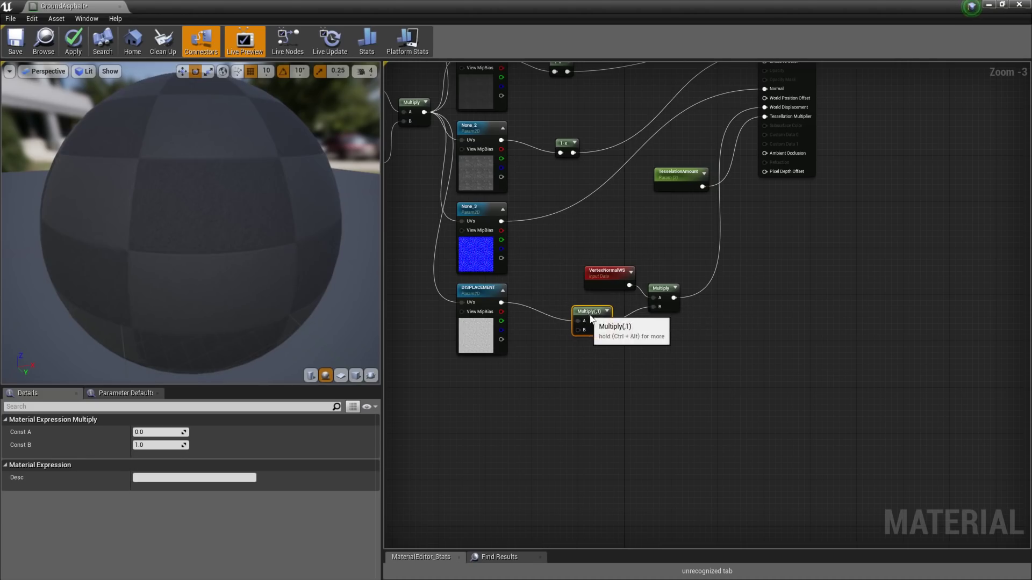
# Add a scalar parameter named TesselationStrength below the DISPLACEMENT node and connect it to the new Multiply node's B input
pyautogui.rightClick(504, 376)
pyautogui.write('PARA')
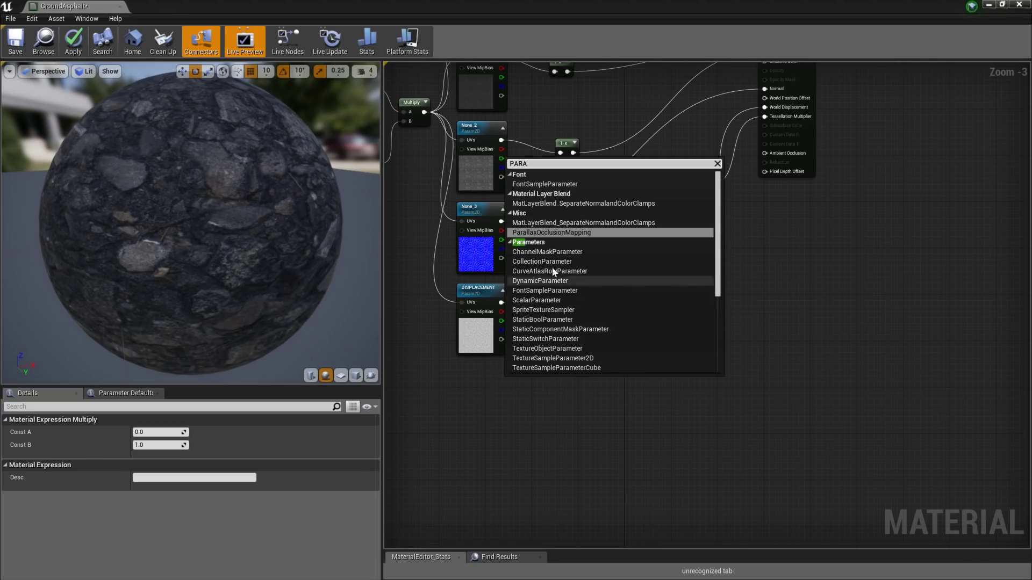
pyautogui.click(536, 300)
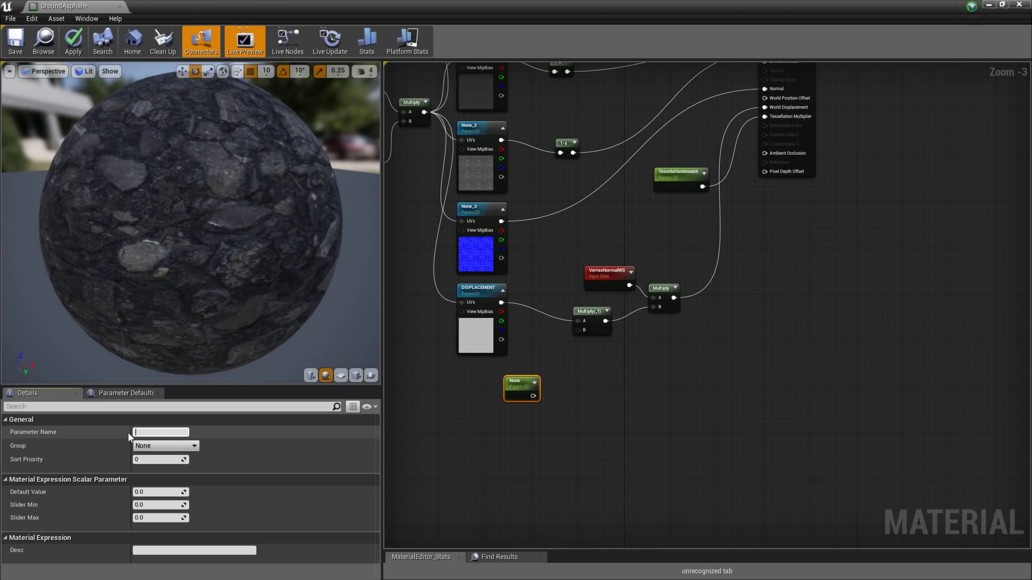
pyautogui.press('capslock')
pyautogui.write('lationStrength')
pyautogui.press('Return')
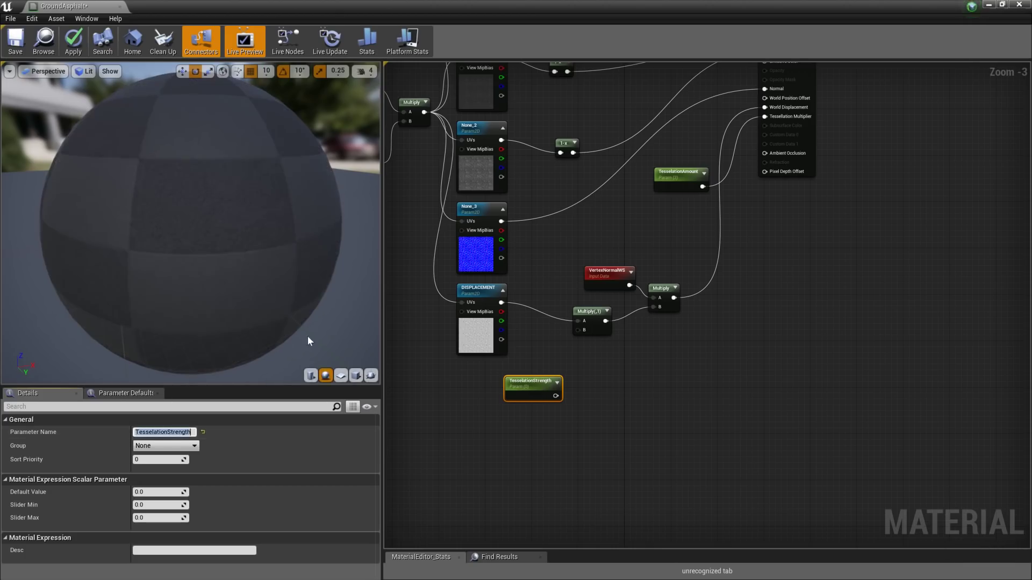
pyautogui.moveTo(556, 396); pyautogui.dragTo(578, 330)
pyautogui.moveTo(530, 381); pyautogui.dragTo(482, 382)
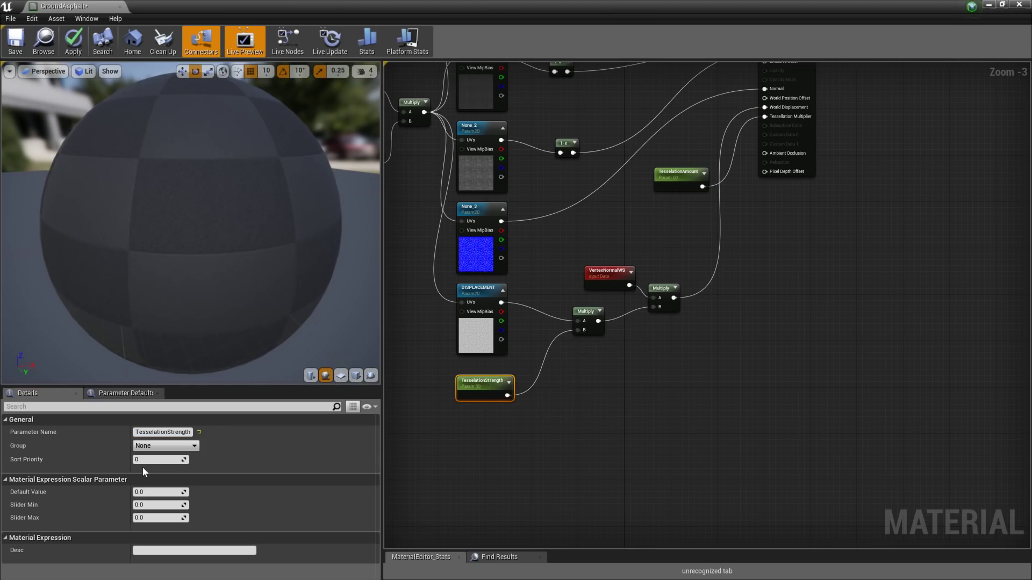
# Try a TesselationStrength default value of 6 and check the relief around the preview sphere
pyautogui.click(158, 492)
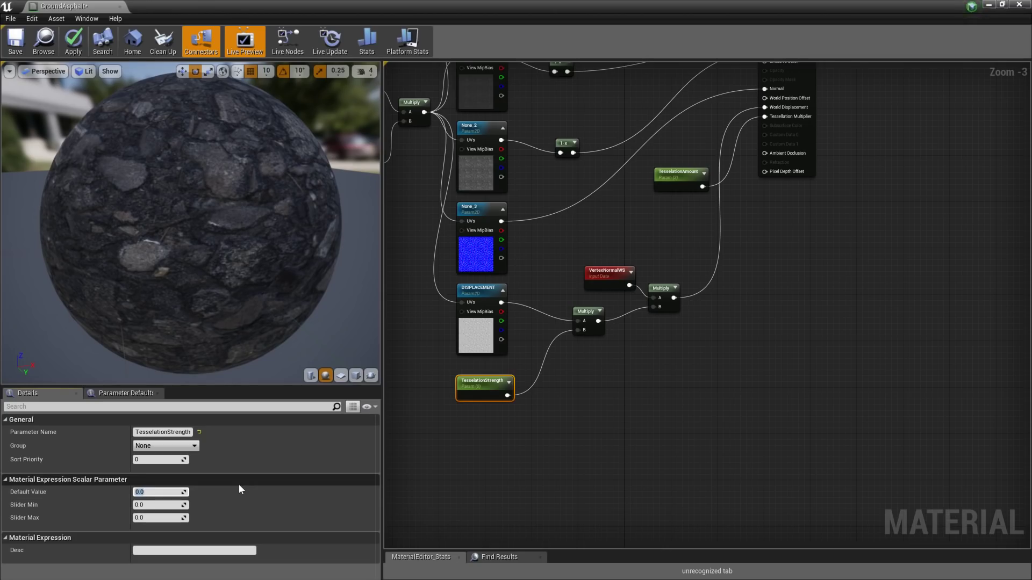
pyautogui.write('6')
pyautogui.press('Return')
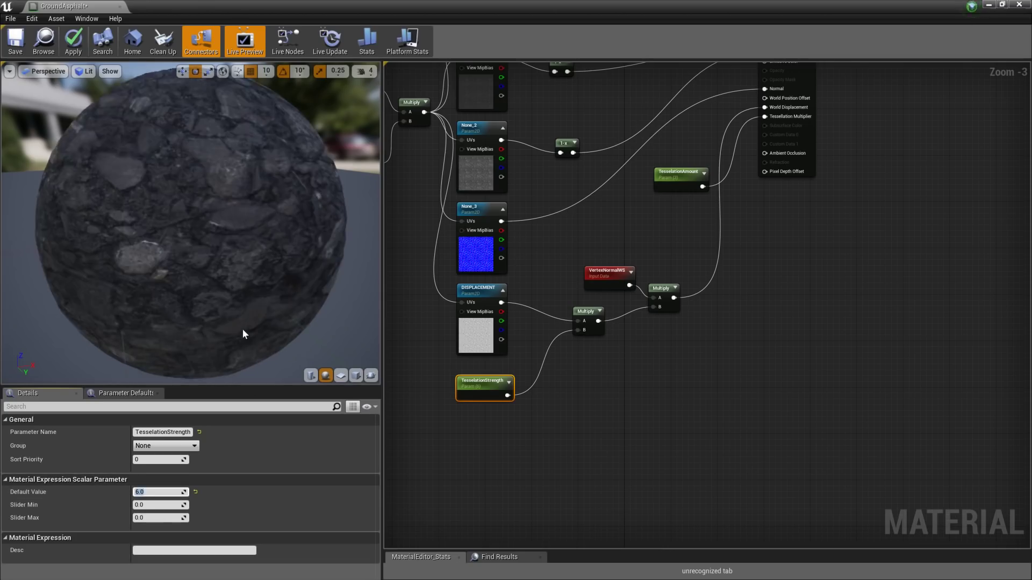
pyautogui.moveTo(250, 325); pyautogui.dragTo(294, 379)
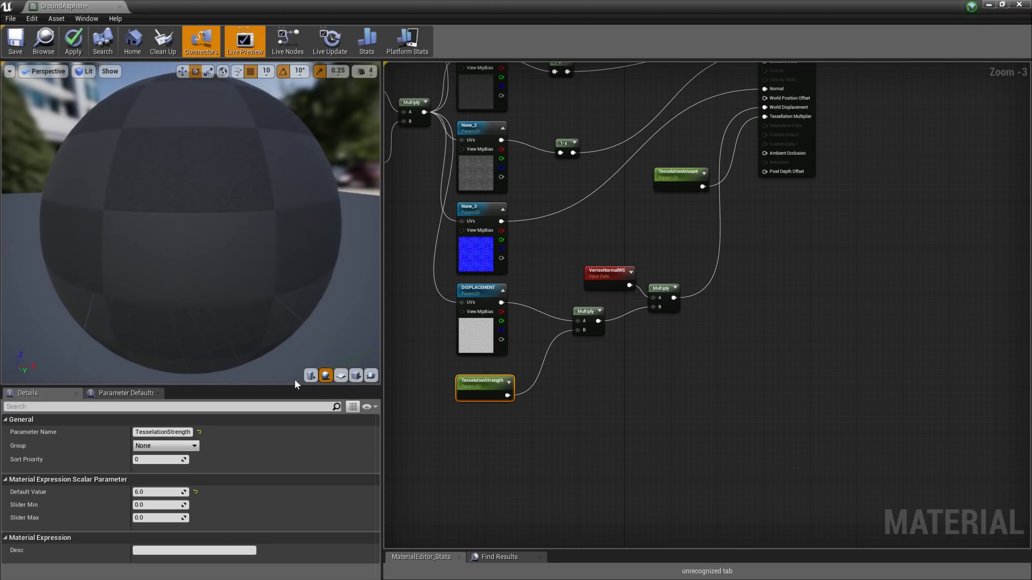
pyautogui.moveTo(295, 379); pyautogui.dragTo(228, 297)
# Set the default value of the TesselationStrength parameter to 50
pyautogui.click(144, 491)
pyautogui.write('50')
pyautogui.press('Return')
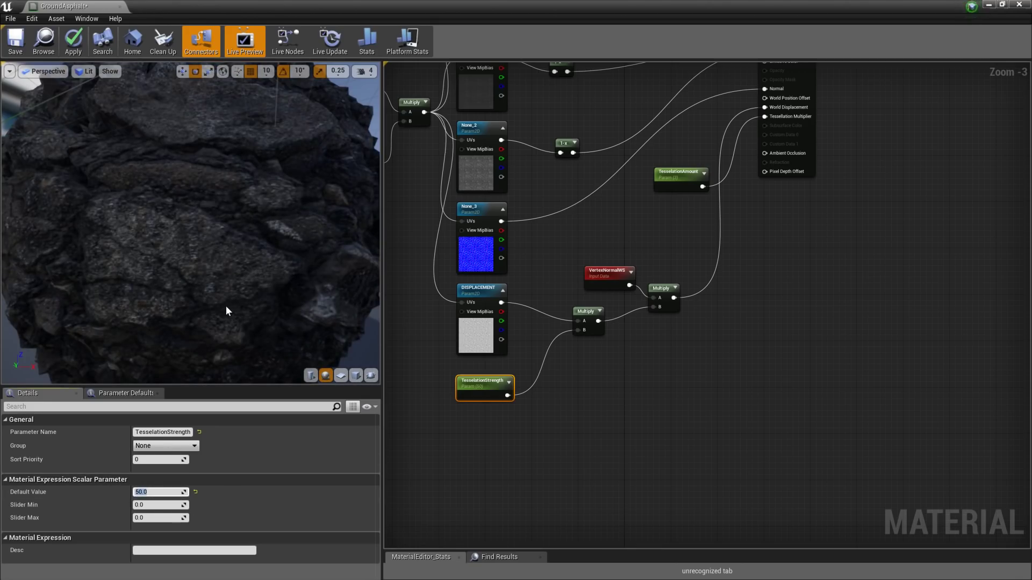
# Try a TesselationStrength default value of 25 and inspect the relief around the preview sphere
pyautogui.write('25')
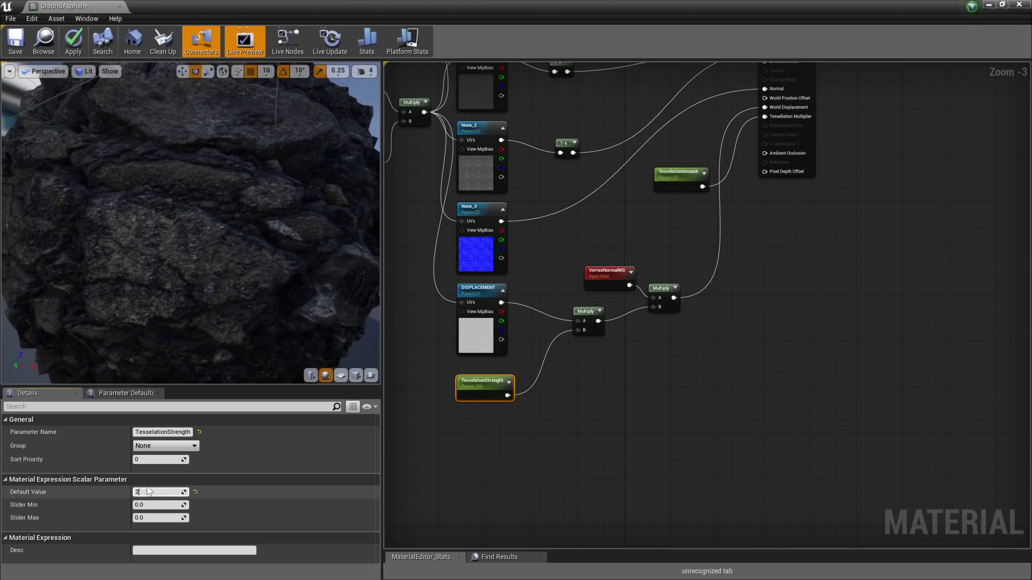
pyautogui.press('Return')
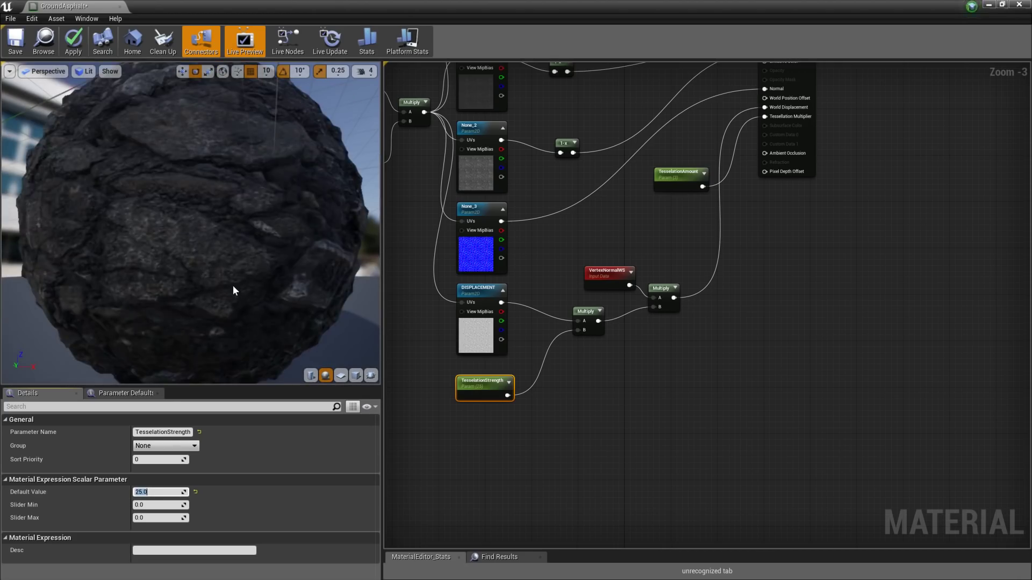
pyautogui.moveTo(237, 237)
pyautogui.mouseDown()
pyautogui.moveTo(268, 231)
pyautogui.moveTo(237, 236)
pyautogui.mouseUp()
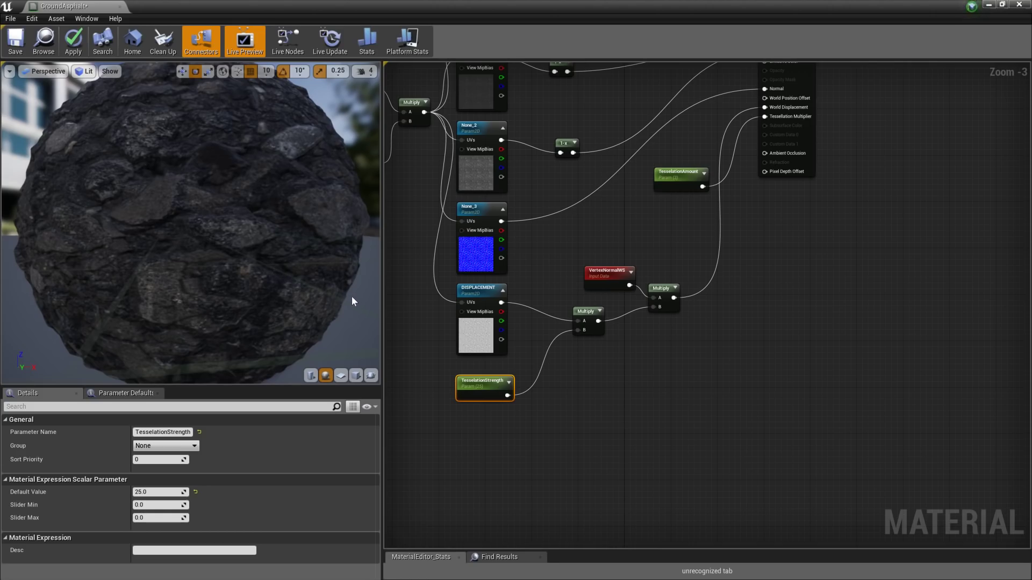
pyautogui.moveTo(311, 297); pyautogui.dragTo(84, 284)
pyautogui.scroll(-5, 341, 282)
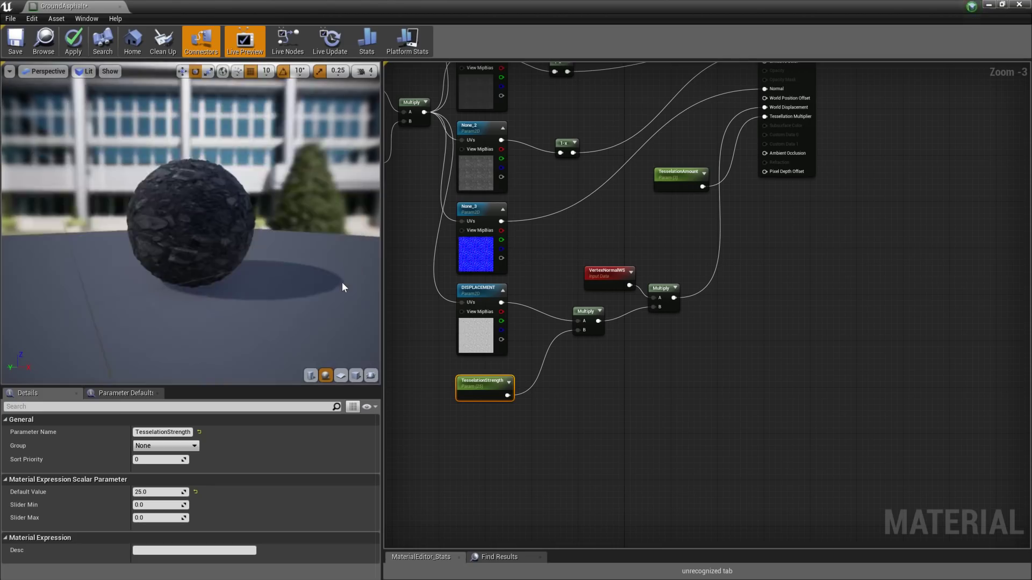
pyautogui.scroll(-2, 342, 282)
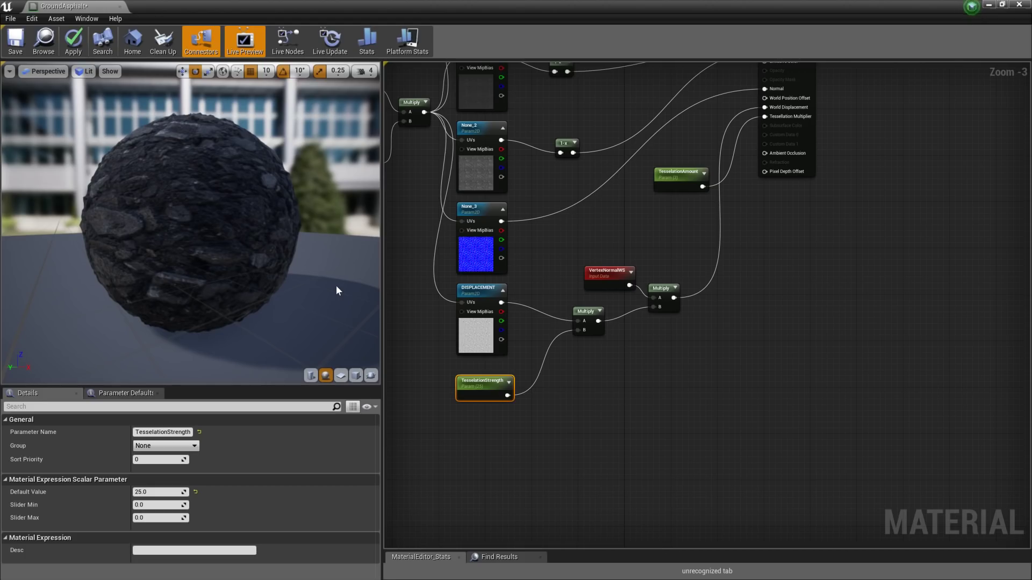
# Duplicate the VertexNormalWS Multiply node and insert the copy between the original's output and the World Displacement input
pyautogui.click(672, 289)
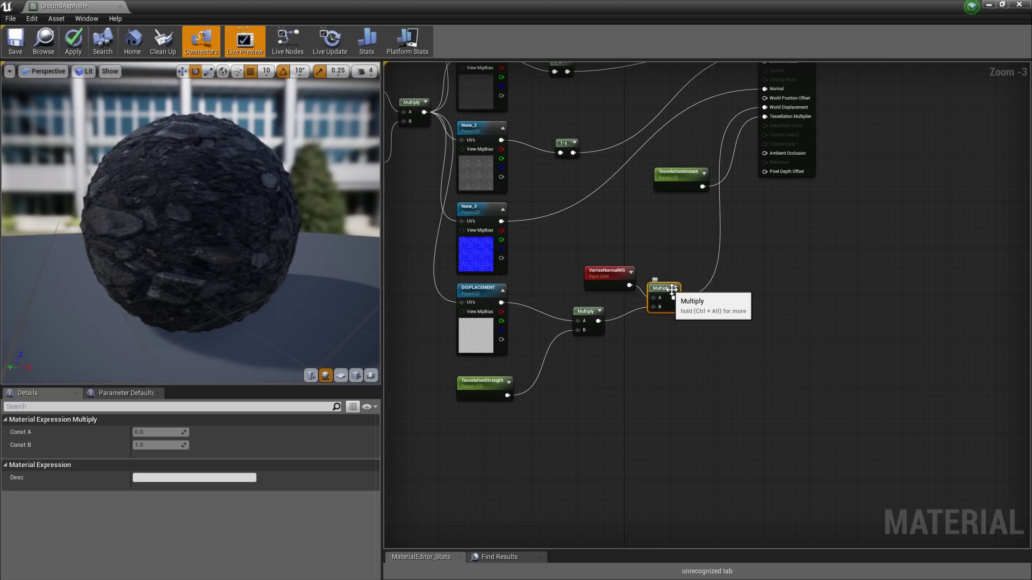
pyautogui.hotkey('ctrl', 'w')
pyautogui.moveTo(672, 297); pyautogui.dragTo(786, 116)
pyautogui.moveTo(742, 291); pyautogui.dragTo(719, 303)
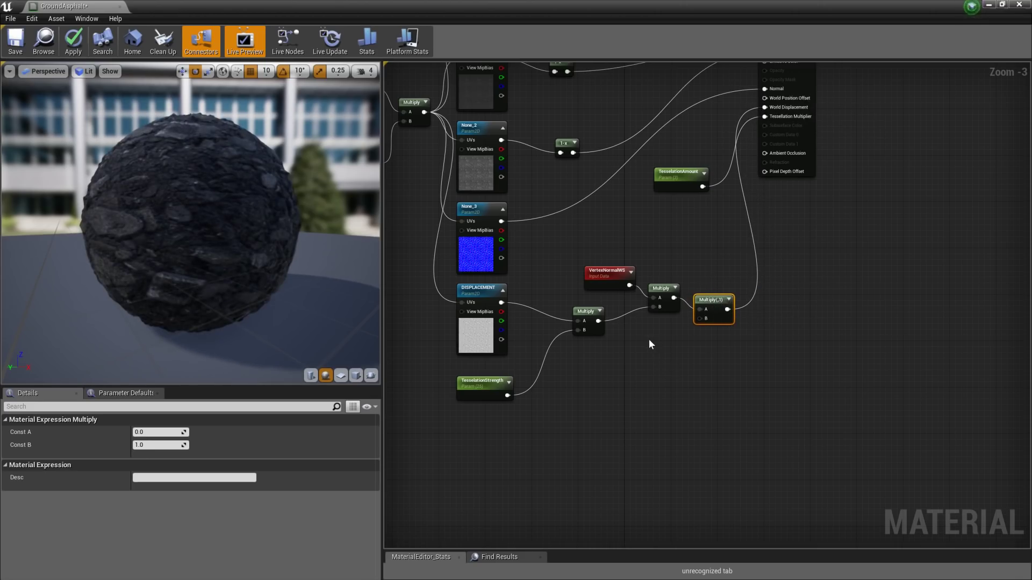
pyautogui.rightClick(649, 344)
pyautogui.write('objects')
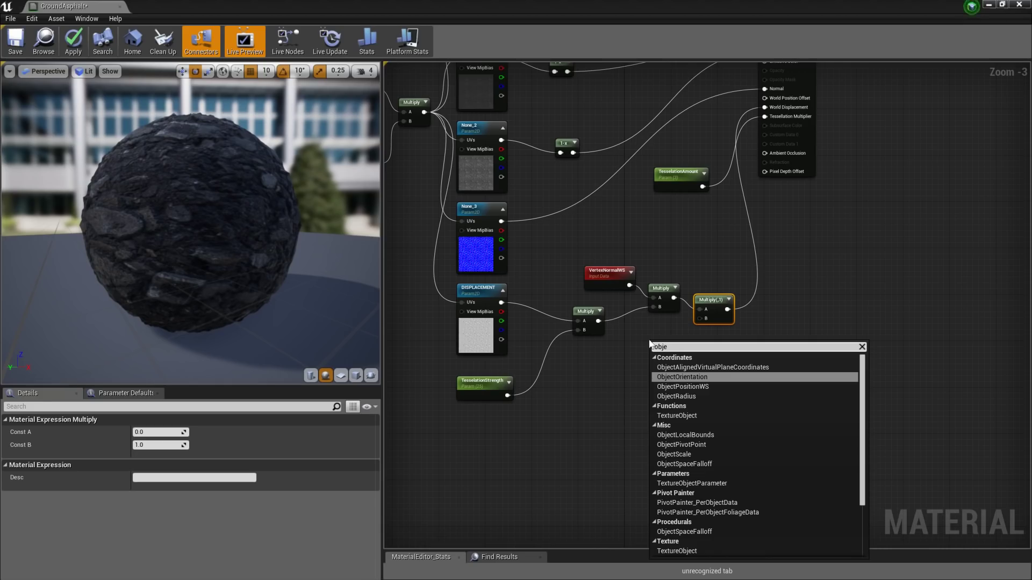
pyautogui.click(699, 369)
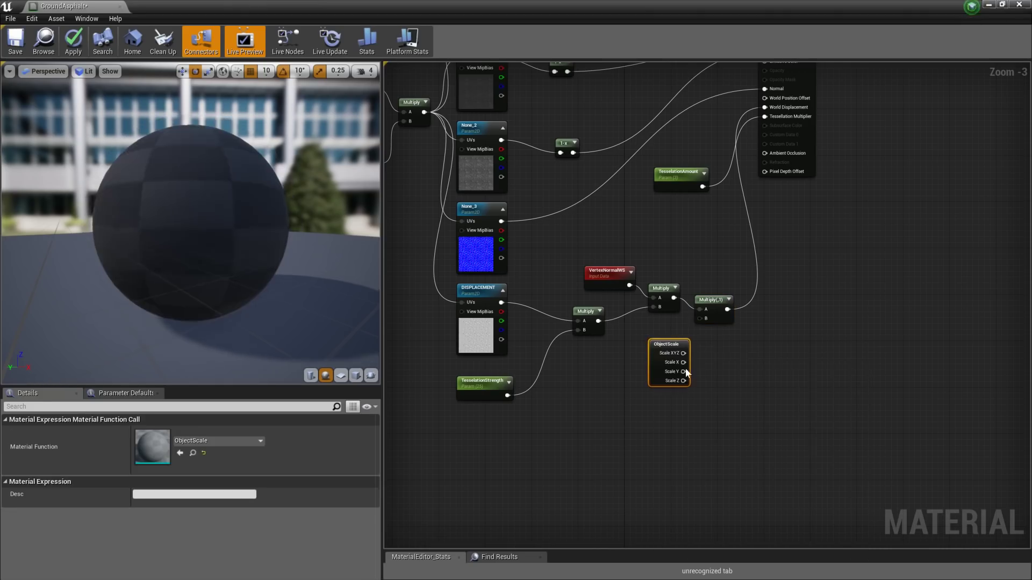
pyautogui.press('Delete')
# Add an ObjectRadius node below the VertexNormalWS Multiply and connect it to the last Multiply node's B input
pyautogui.rightClick(657, 346)
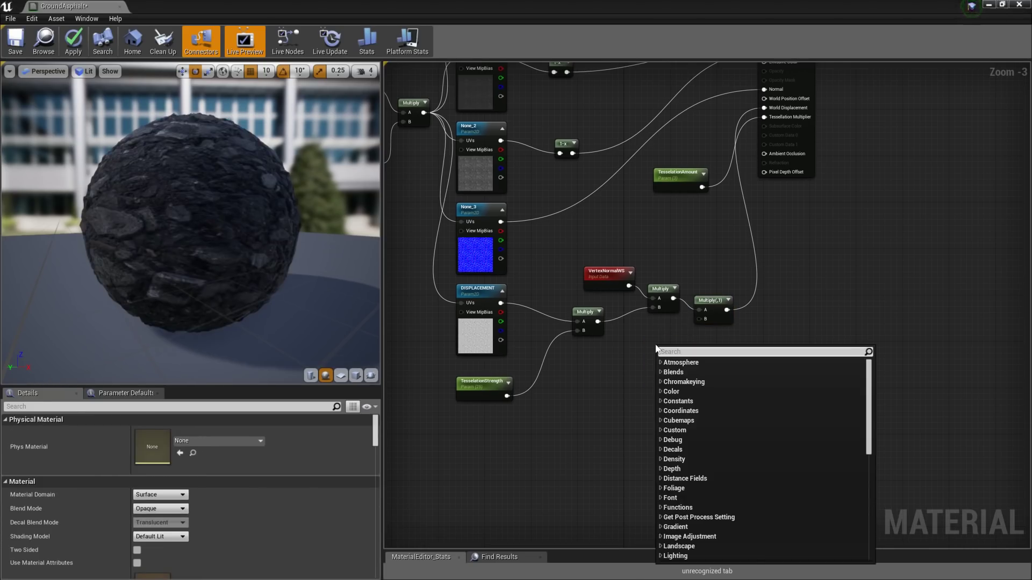
pyautogui.write('objexct')
pyautogui.press('BackSpace')
pyautogui.press('BackSpace')
pyautogui.press('BackSpace')
pyautogui.write('cte')
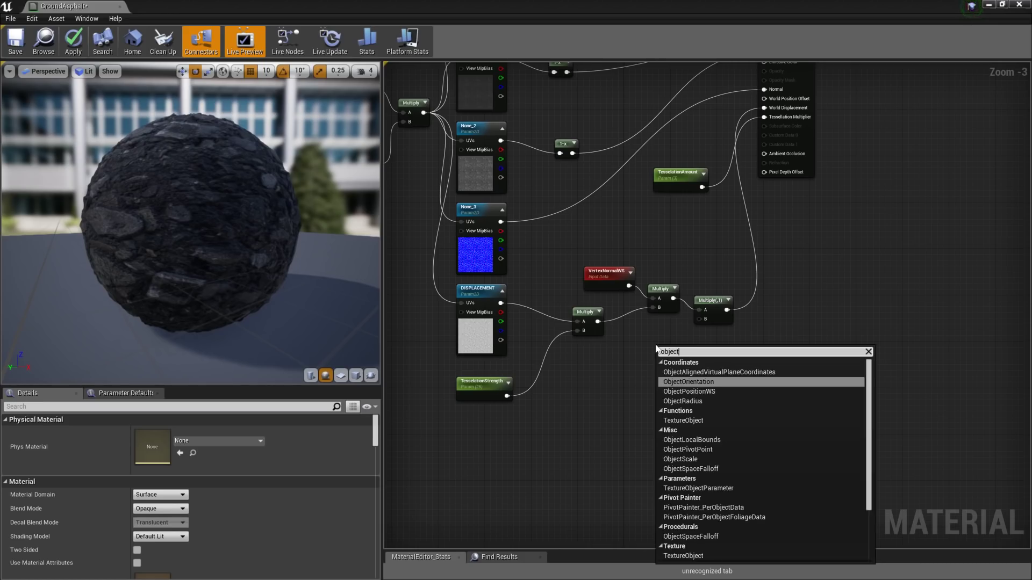
pyautogui.press('BackSpace')
pyautogui.write('ra')
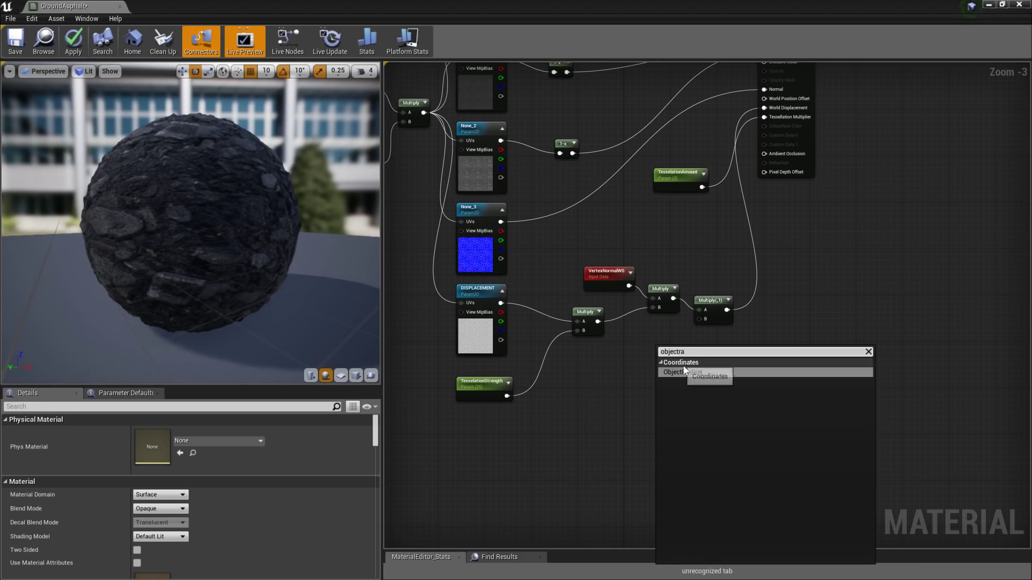
pyautogui.click(680, 362)
pyautogui.moveTo(678, 355); pyautogui.dragTo(698, 319)
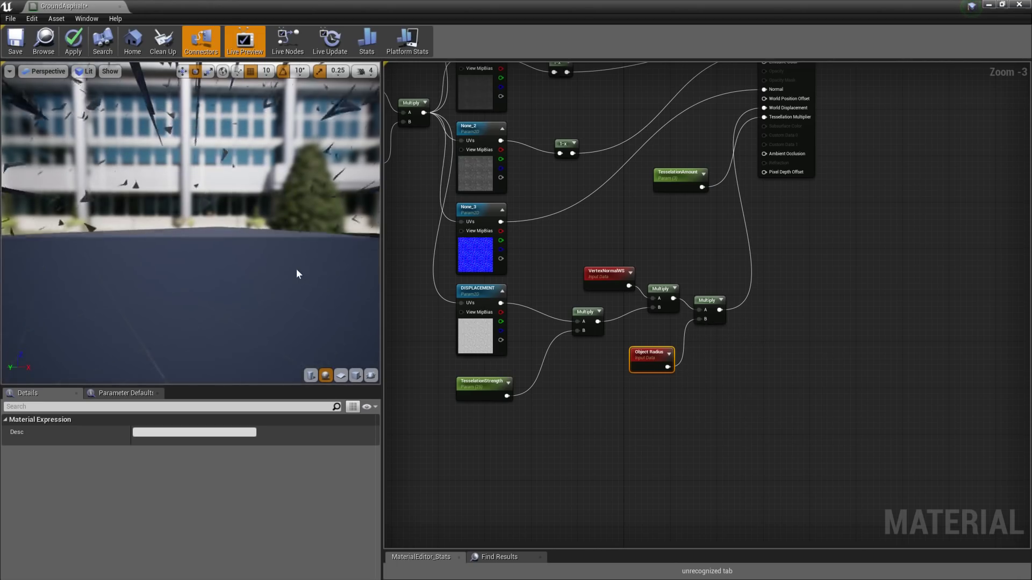
# Set the default value of the TesselationStrength parameter to 1 to suit the radius-scaled displacement
pyautogui.scroll(-5, 296, 271)
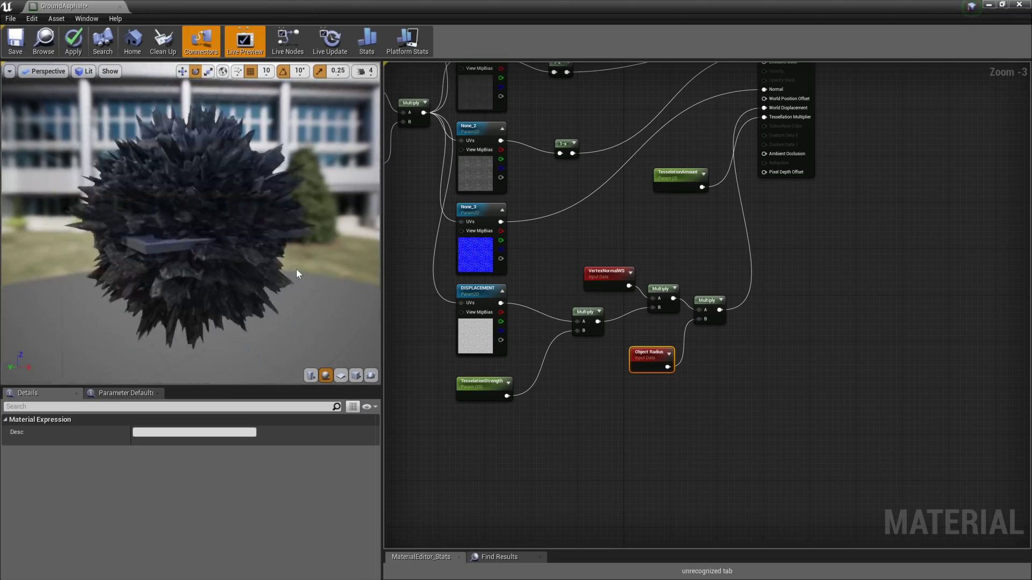
pyautogui.moveTo(578, 405); pyautogui.dragTo(679, 391, button='right')
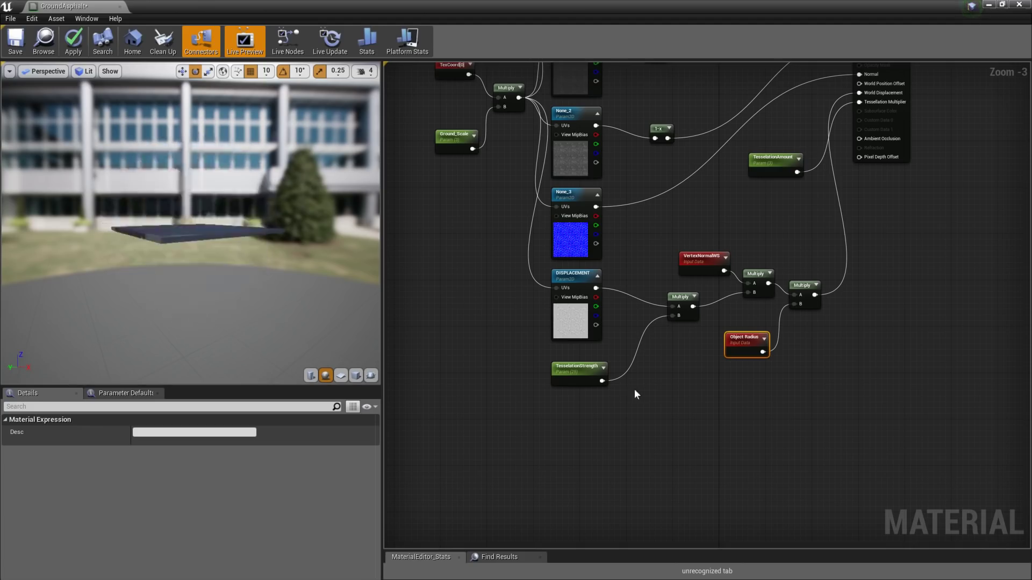
pyautogui.click(590, 368)
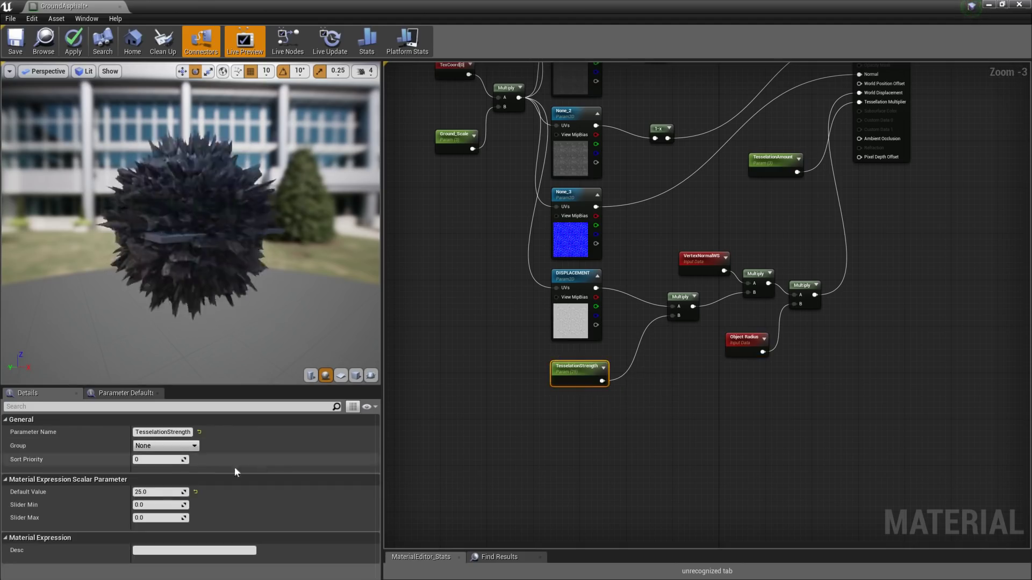
pyautogui.click(161, 492)
pyautogui.write('1')
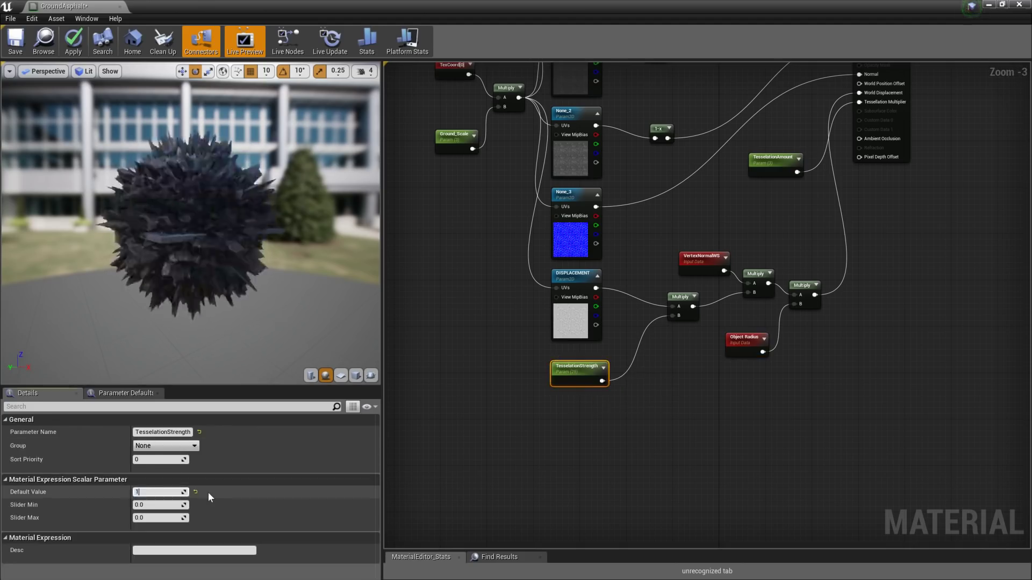
pyautogui.press('Return')
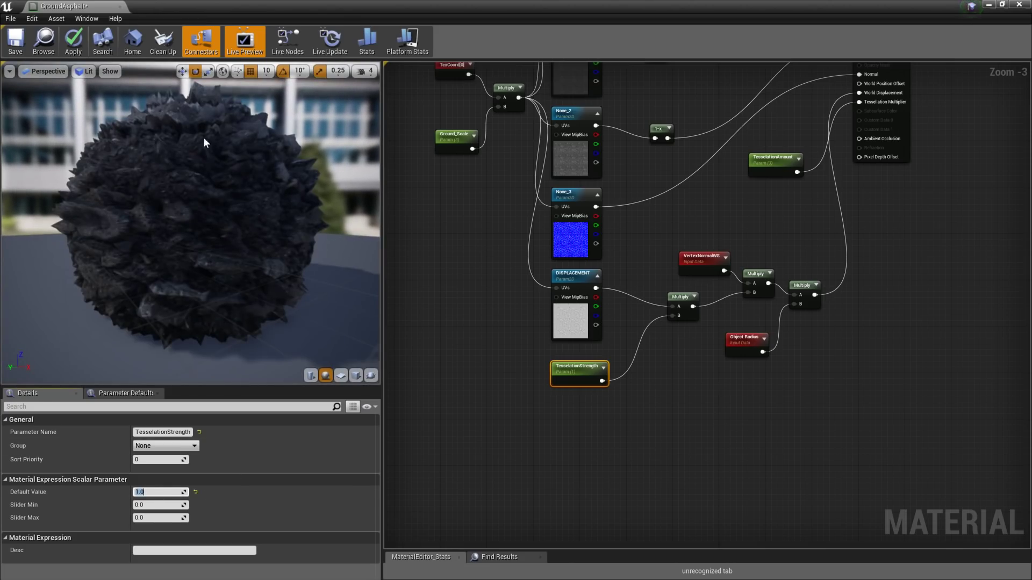
# Set the Ground_Scale parameter's default value to 1 and check the rock relief on the preview sphere
pyautogui.moveTo(458, 146); pyautogui.dragTo(554, 256, button='right')
pyautogui.click(554, 257)
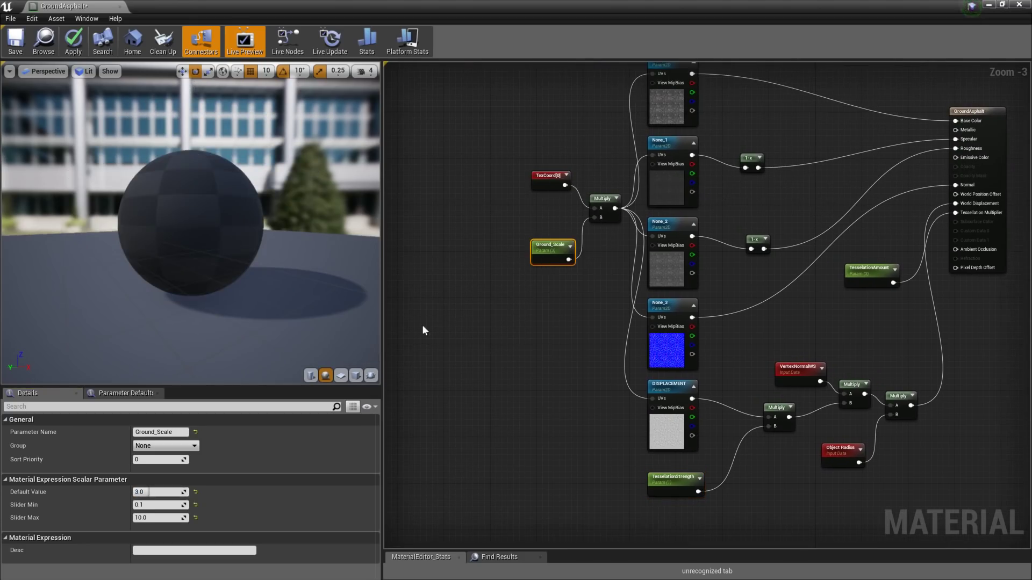
pyautogui.click(151, 490)
pyautogui.write('1')
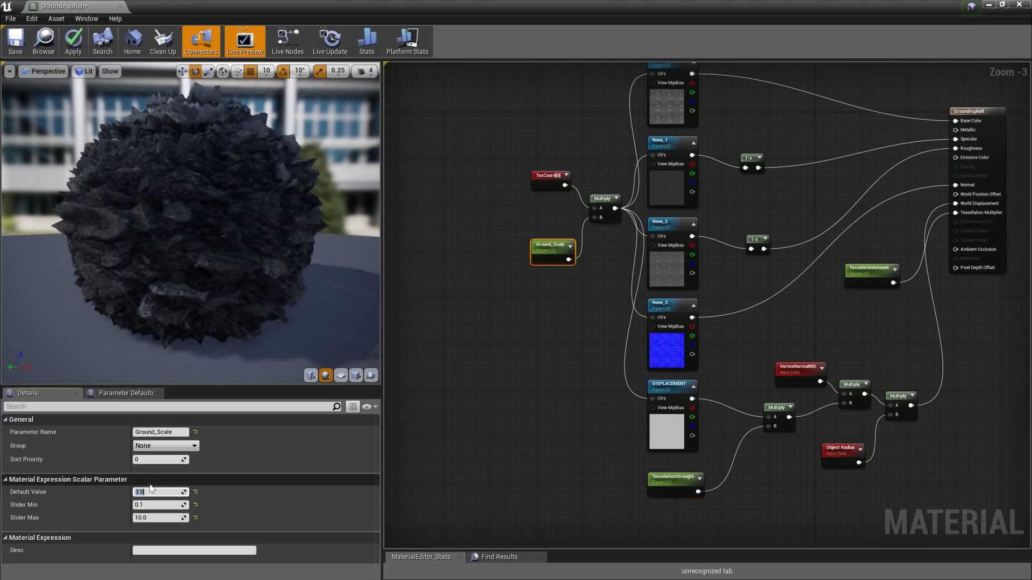
pyautogui.press('Return')
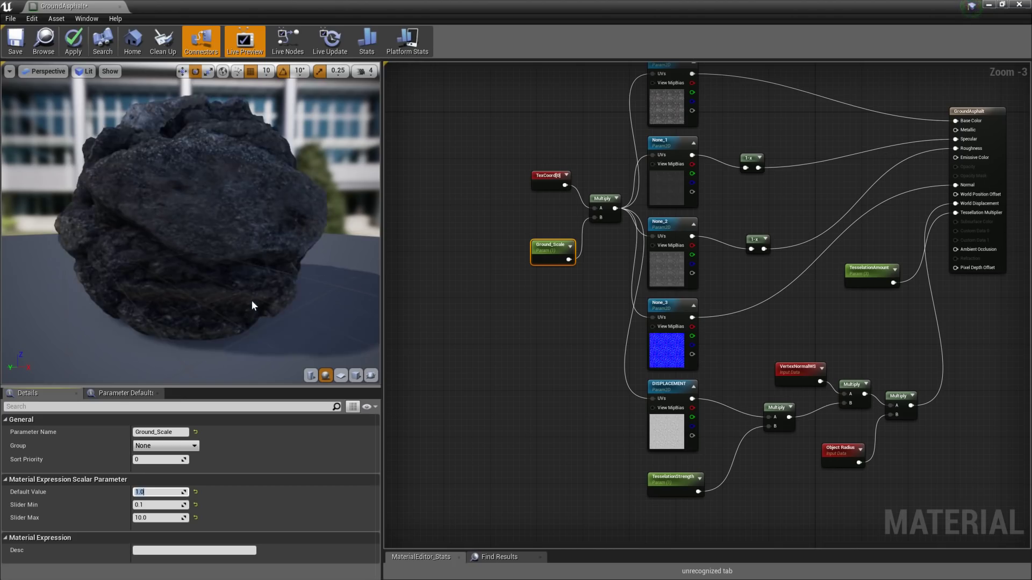
pyautogui.moveTo(331, 289); pyautogui.dragTo(276, 292)
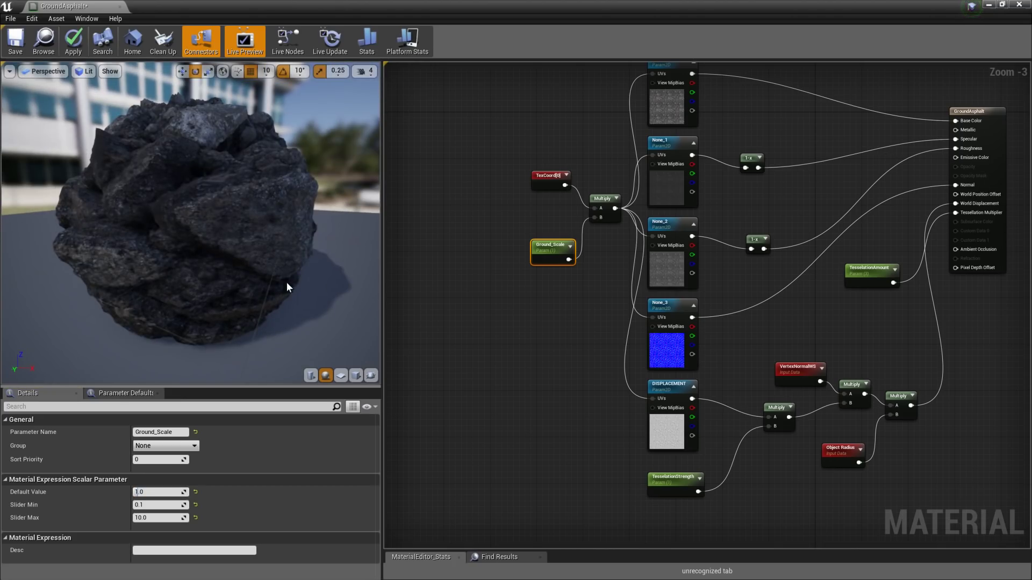
# Limit the TesselationStrength parameter's slider range to a minimum of 0.2 and a maximum of 5
pyautogui.click(678, 484)
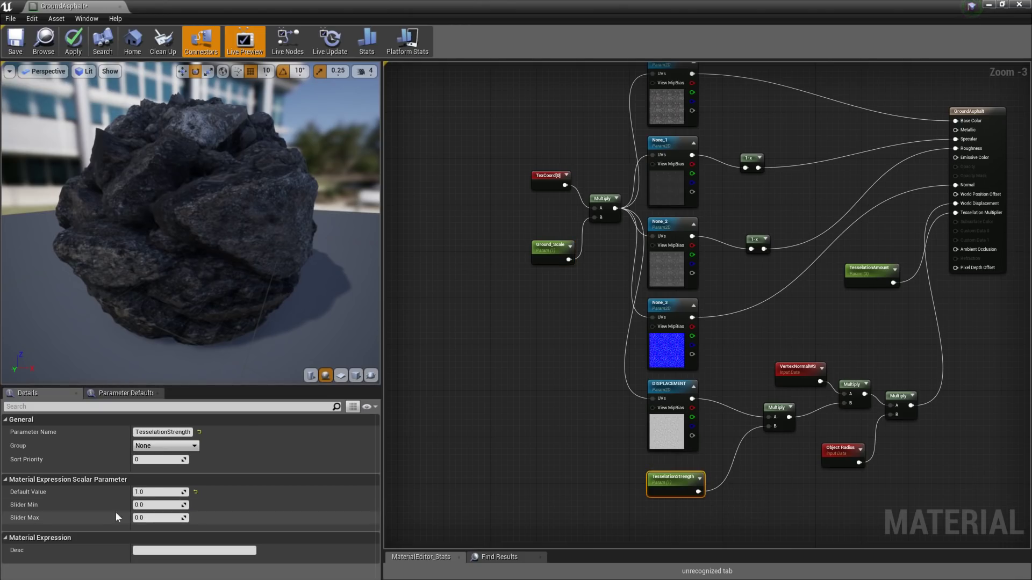
pyautogui.click(156, 505)
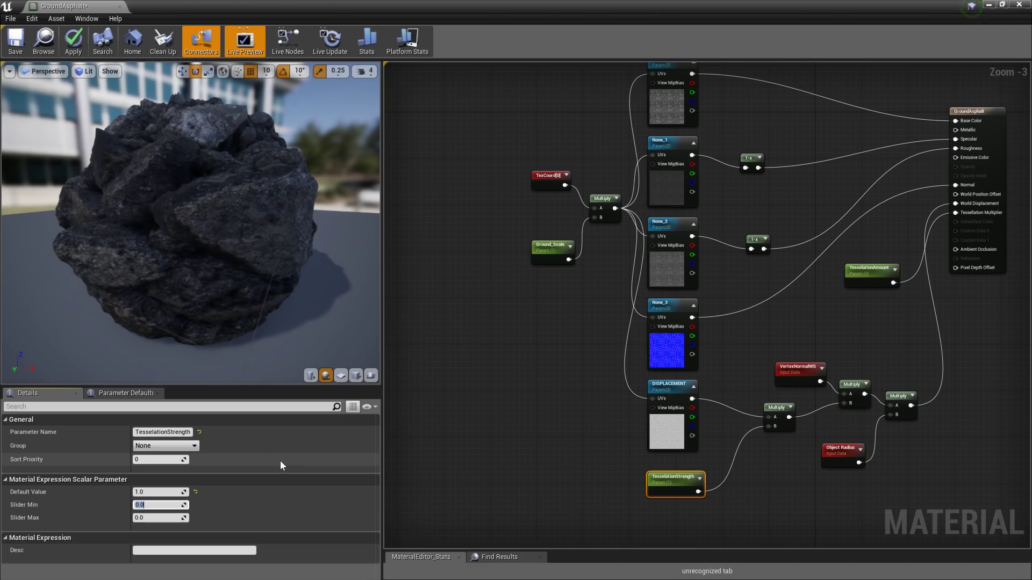
pyautogui.write('0.2')
pyautogui.press('Tab')
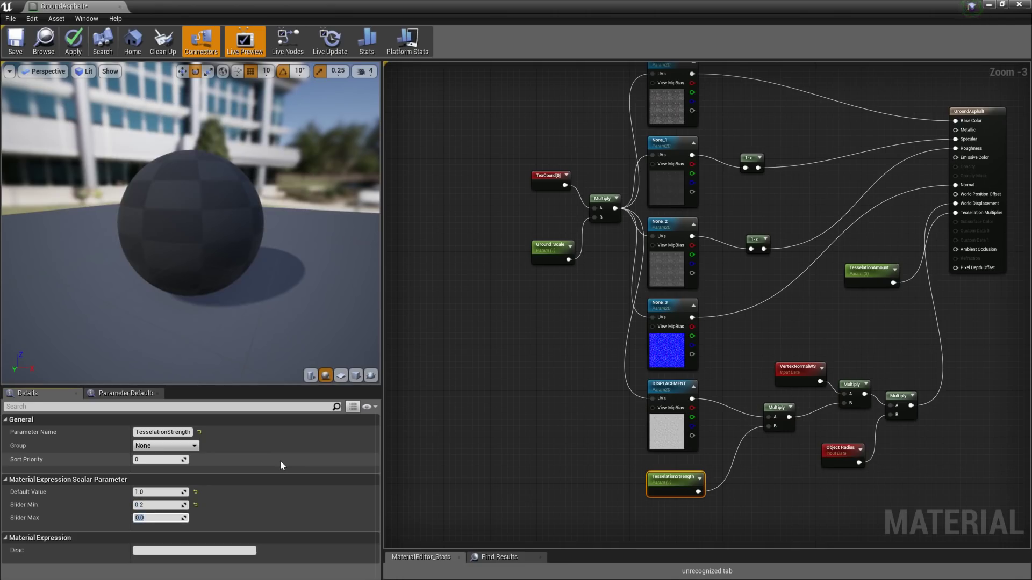
pyautogui.write('5')
pyautogui.press('Return')
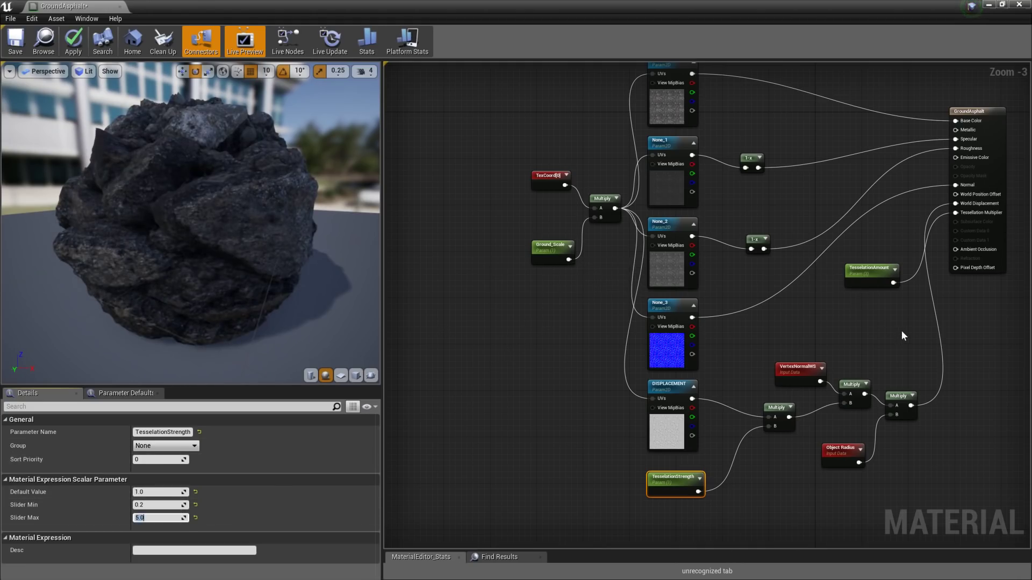
# Move the TesselationAmount node slightly up, set its default value to 1, and check the preview sphere
pyautogui.click(863, 272)
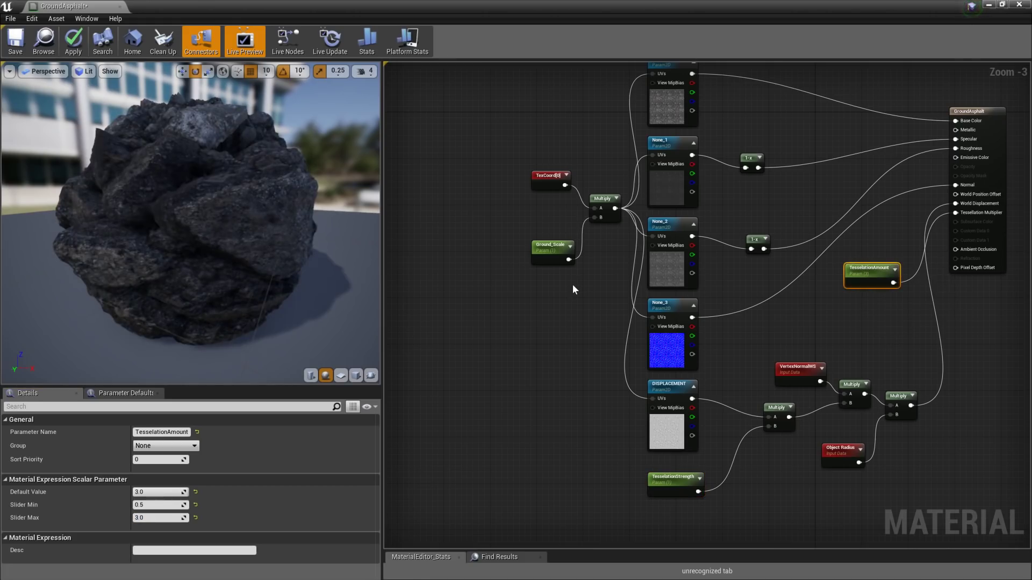
pyautogui.moveTo(876, 273); pyautogui.dragTo(878, 258)
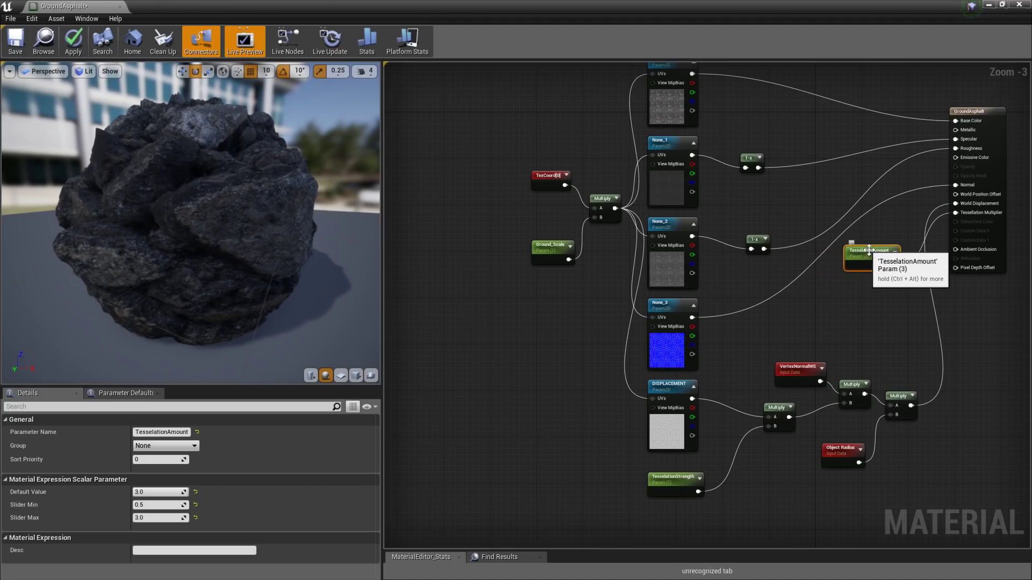
pyautogui.doubleClick(869, 250)
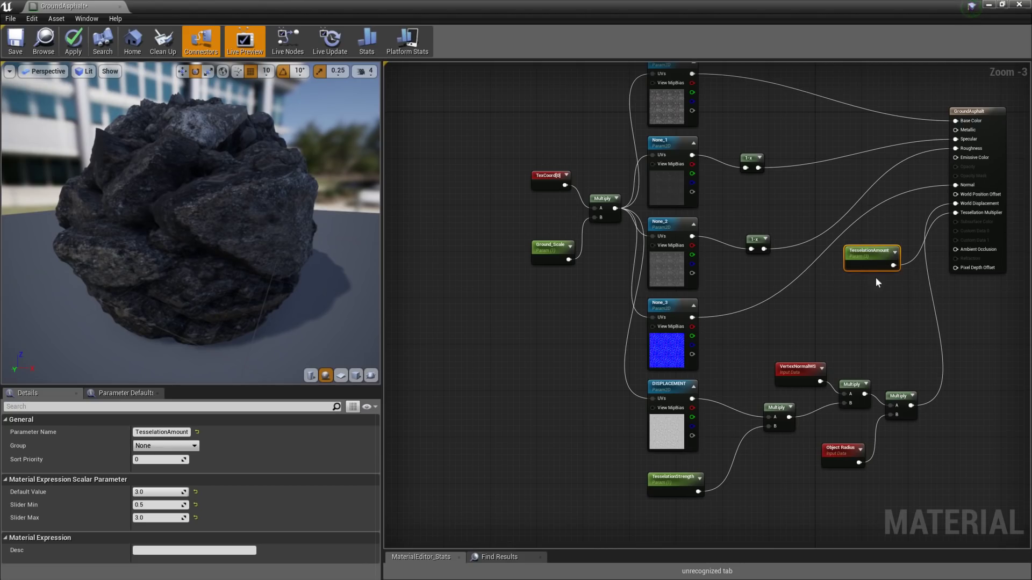
pyautogui.click(158, 492)
pyautogui.write('1')
pyautogui.press('Return')
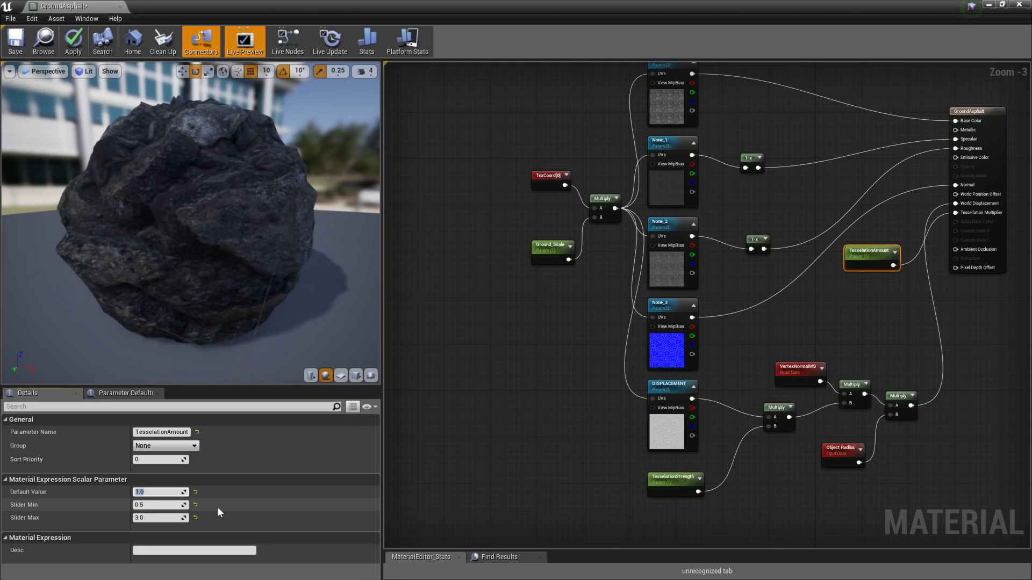
pyautogui.moveTo(228, 271); pyautogui.dragTo(228, 271)
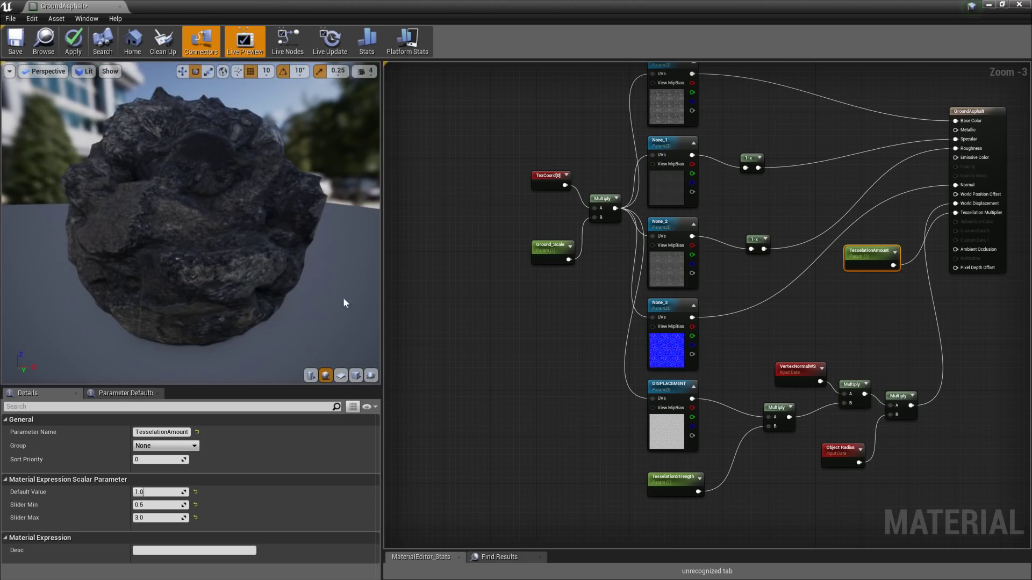
# Close the GroundAsphalt material editor and apply the changes to the original material
pyautogui.moveTo(914, 284); pyautogui.dragTo(949, 286, button='right')
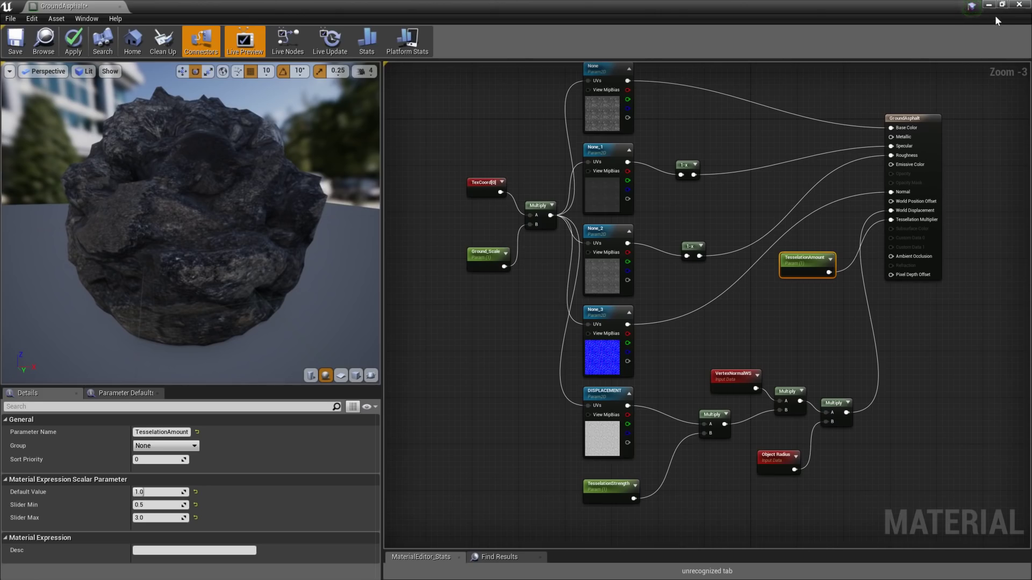
pyautogui.click(1018, 5)
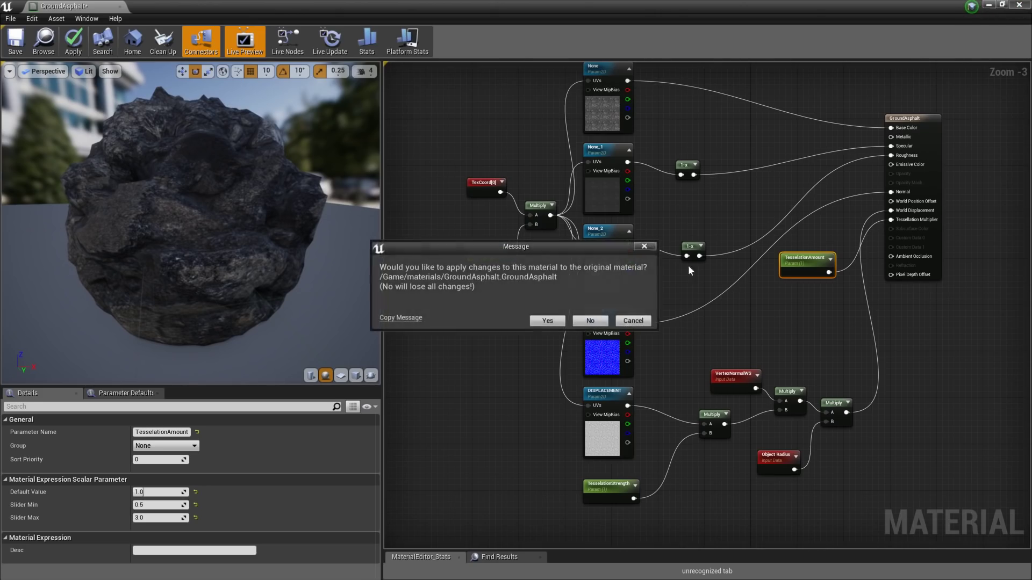
pyautogui.click(546, 324)
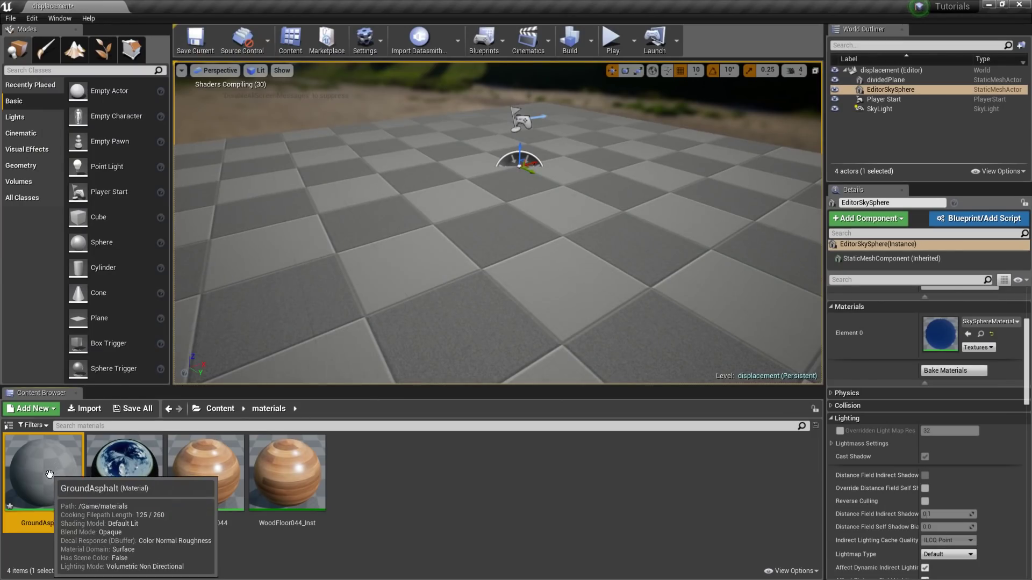
# Create a material instance from the GroundAsphalt material, keeping the suggested name
pyautogui.rightClick(49, 474)
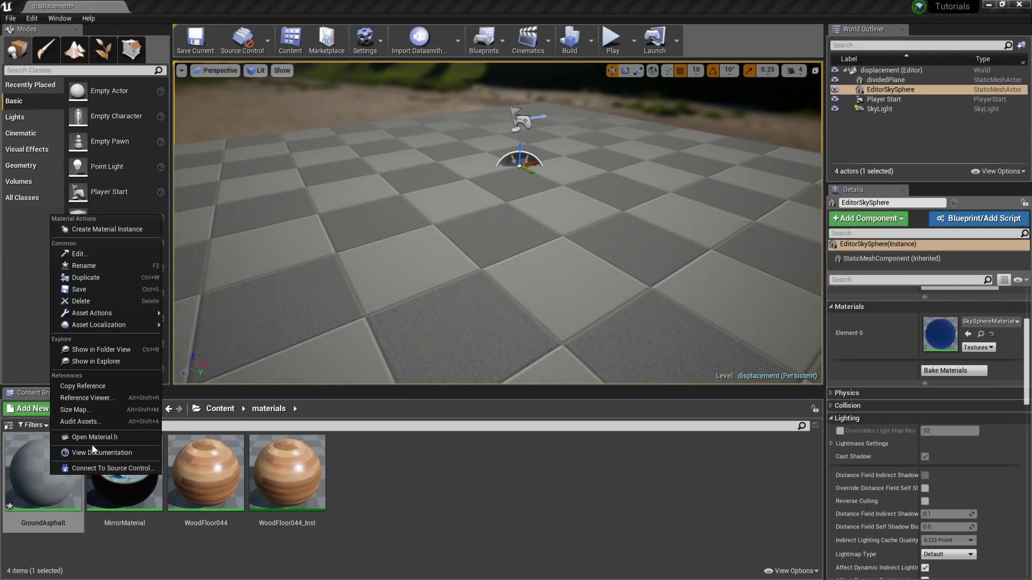
pyautogui.click(138, 232)
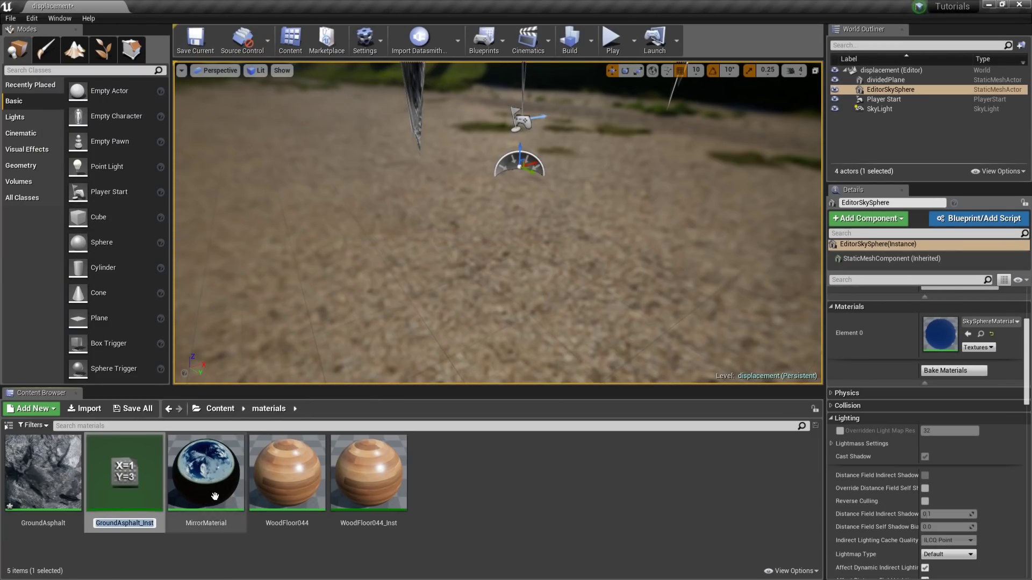
pyautogui.press('Return')
# Clear the dividedPlane's GroundAsphalt material and assign the GroundAsphalt_Inst material instance to the plane
pyautogui.moveTo(138, 474); pyautogui.dragTo(534, 266)
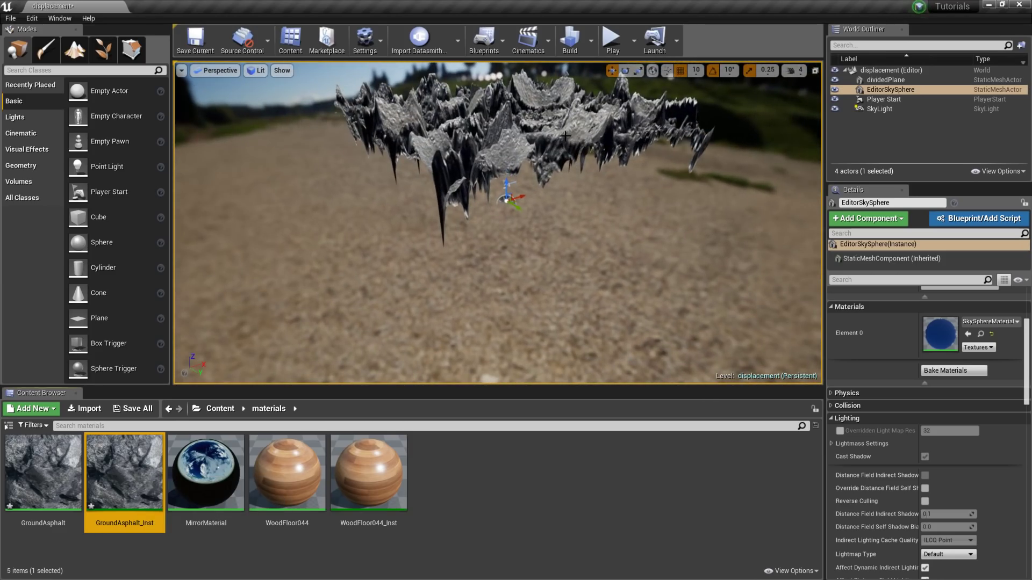
pyautogui.click(886, 80)
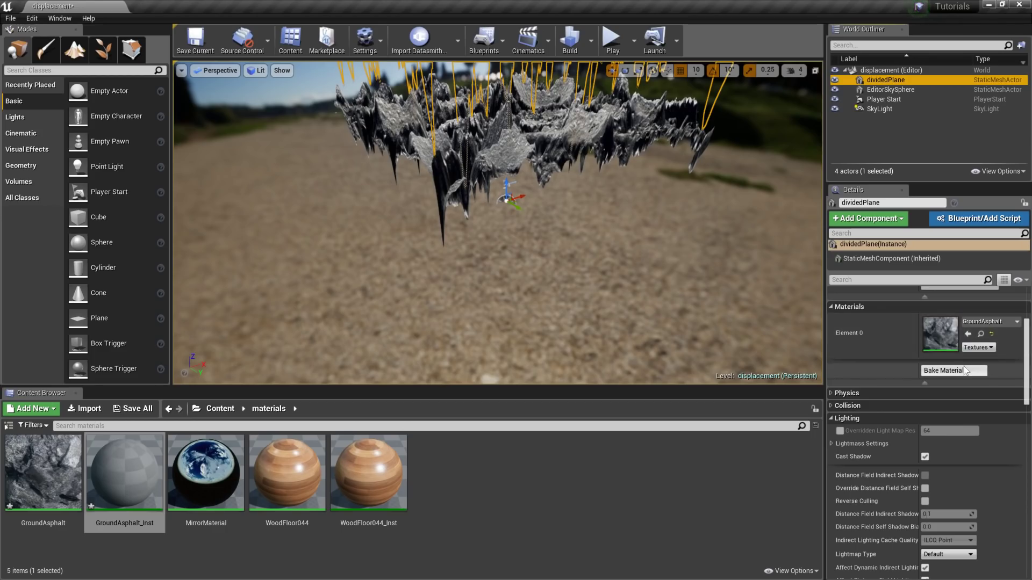
pyautogui.click(991, 322)
pyautogui.click(884, 133)
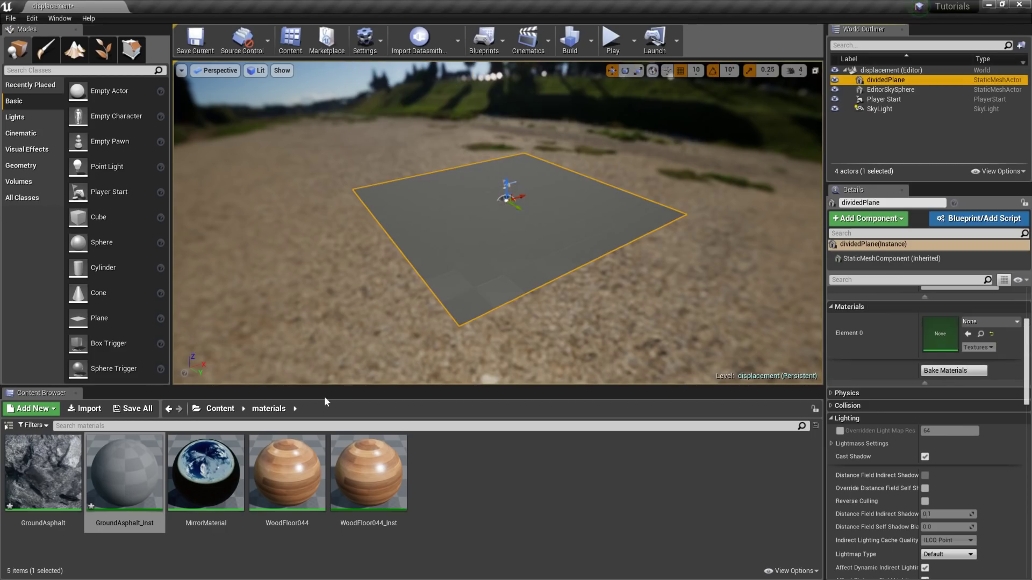
pyautogui.moveTo(118, 473); pyautogui.dragTo(513, 232)
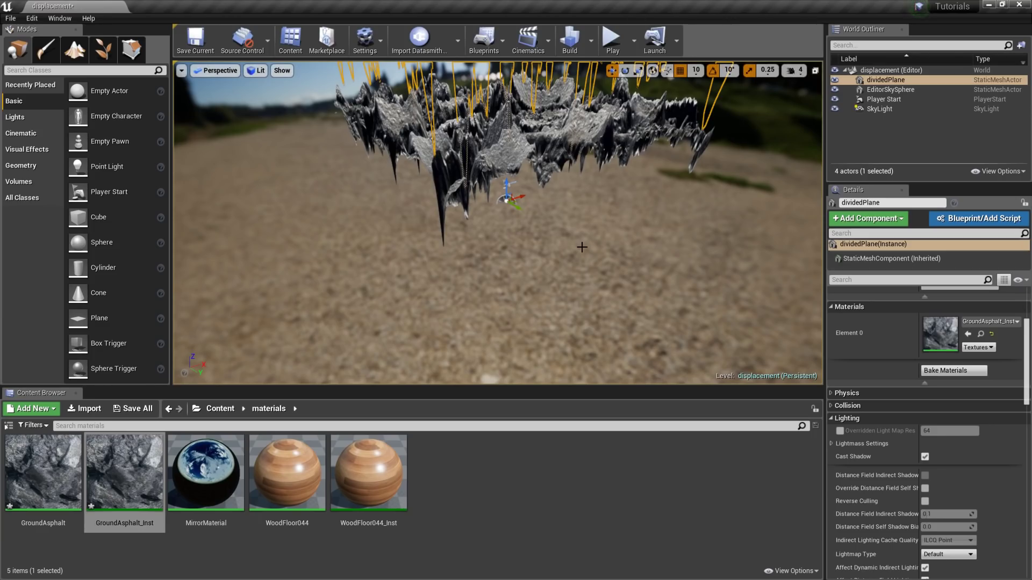
pyautogui.moveTo(586, 237); pyautogui.dragTo(584, 213)
# Open GroundAsphalt_Inst and enable overrides for the Ground_Scale, TesselationAmount and TesselationStrength parameters
pyautogui.doubleClick(129, 476)
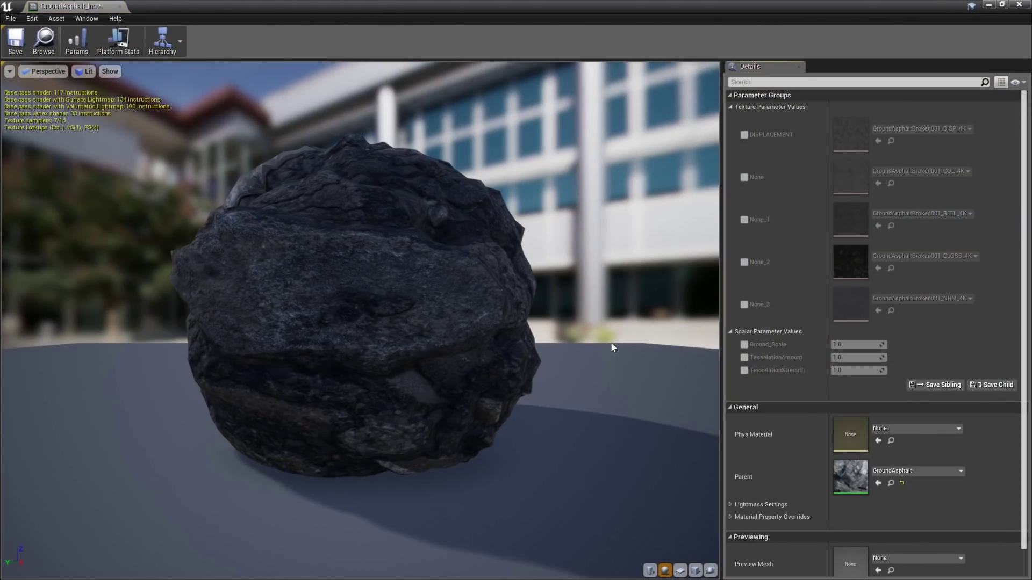
pyautogui.click(744, 345)
pyautogui.click(744, 358)
pyautogui.click(744, 370)
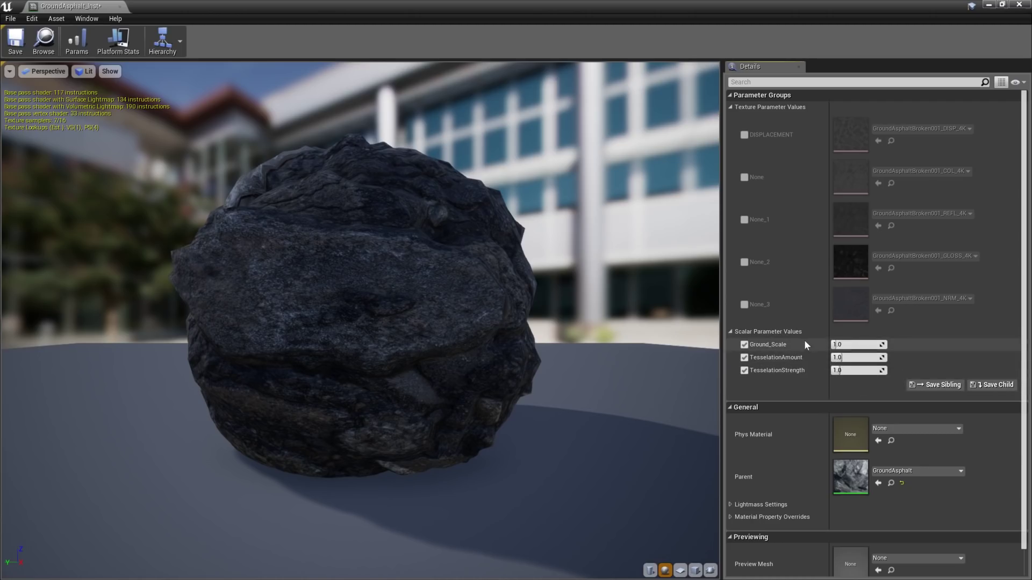
# Keep TesselationAmount at 1.0, set TesselationStrength to 0.3, and close the material instance editor
pyautogui.moveTo(854, 358); pyautogui.dragTo(844, 357)
pyautogui.click(846, 357)
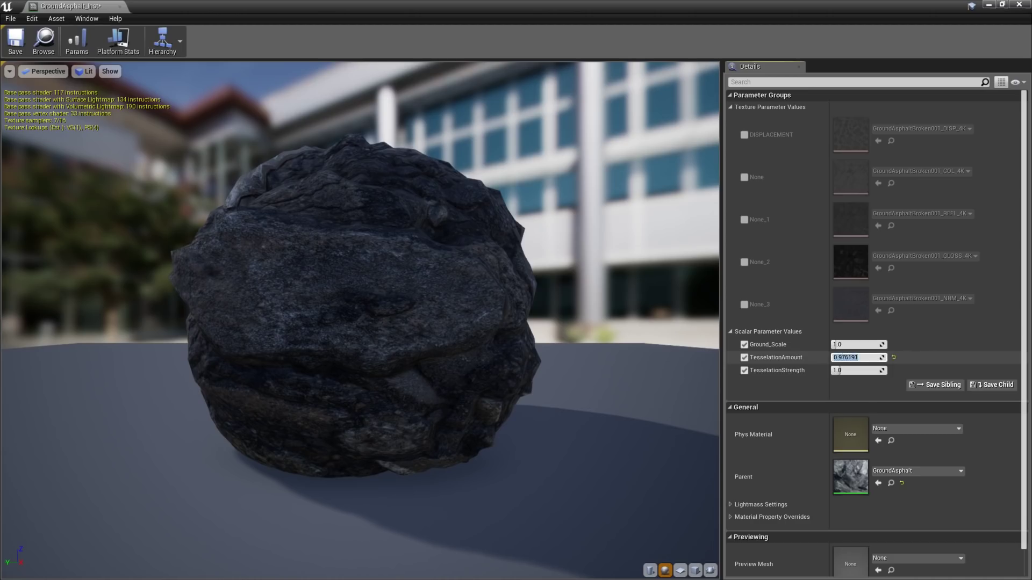
pyautogui.press('Tab')
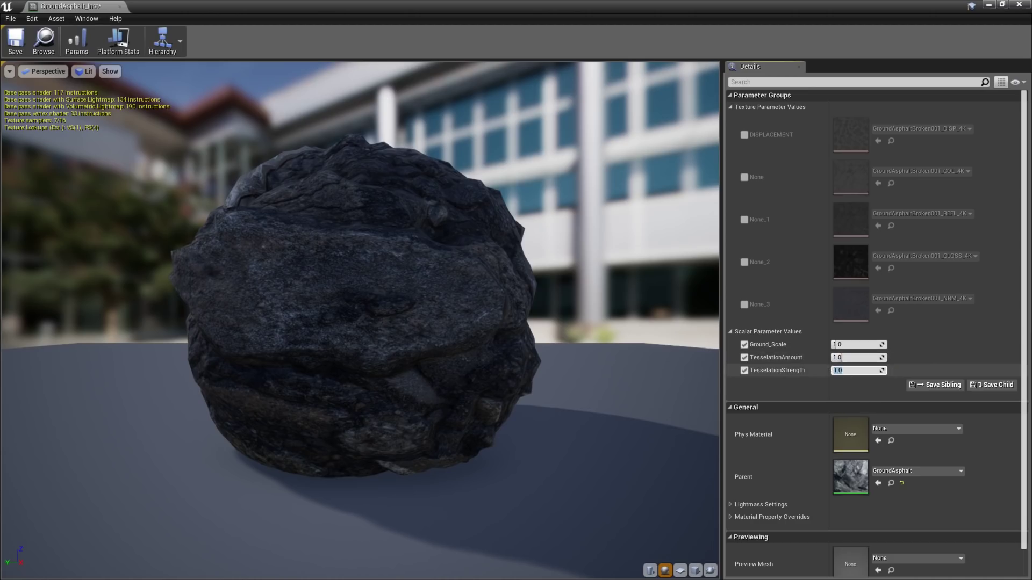
pyautogui.write('.3')
pyautogui.press('Return')
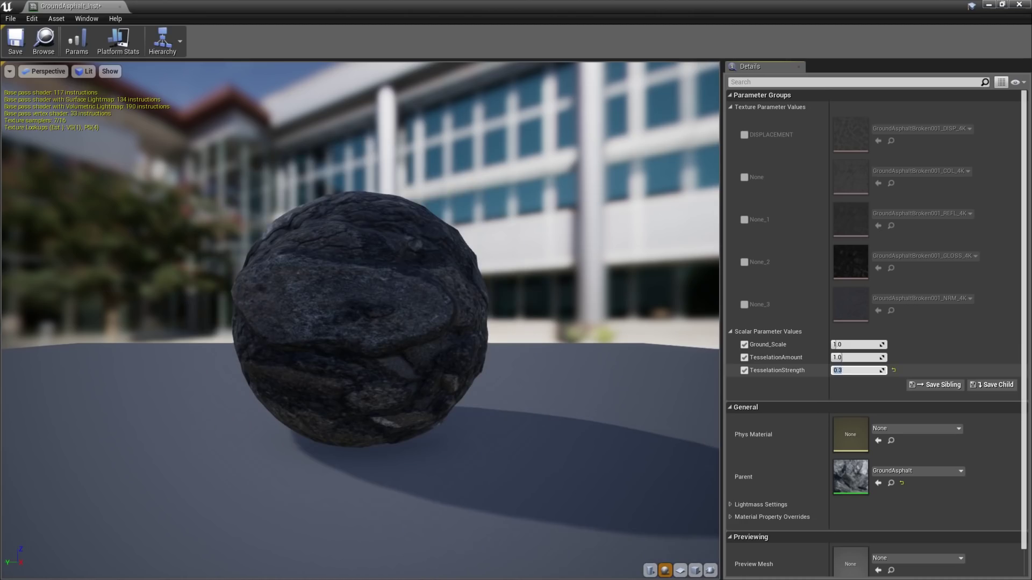
pyautogui.click(1018, 4)
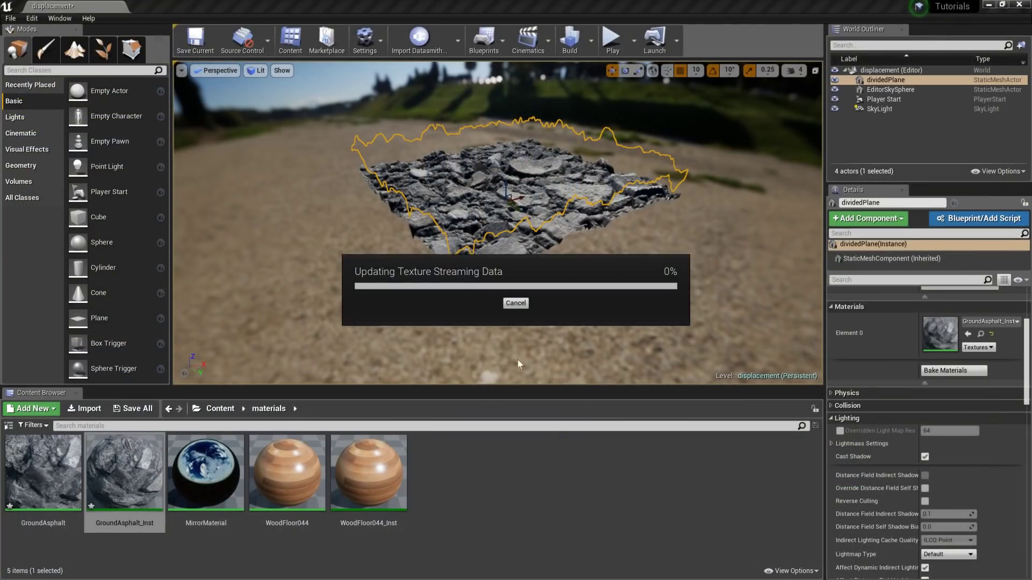
# Play the level and move around the plane to examine the displaced asphalt up close, ending the play session when done
pyautogui.moveTo(513, 304); pyautogui.dragTo(536, 290, button='right')
pyautogui.scroll(5, 536, 290)
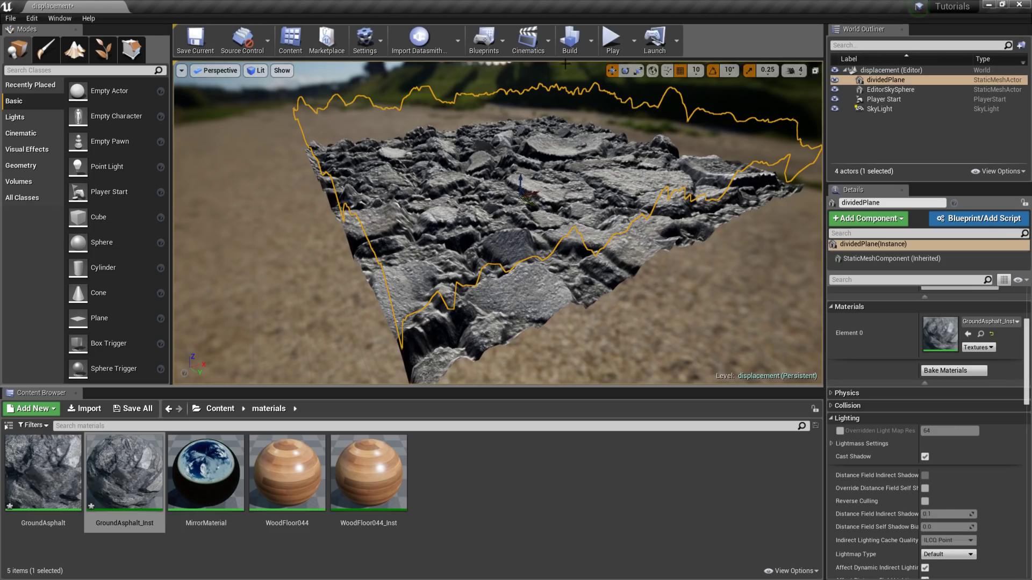
pyautogui.click(613, 40)
pyautogui.click(685, 230)
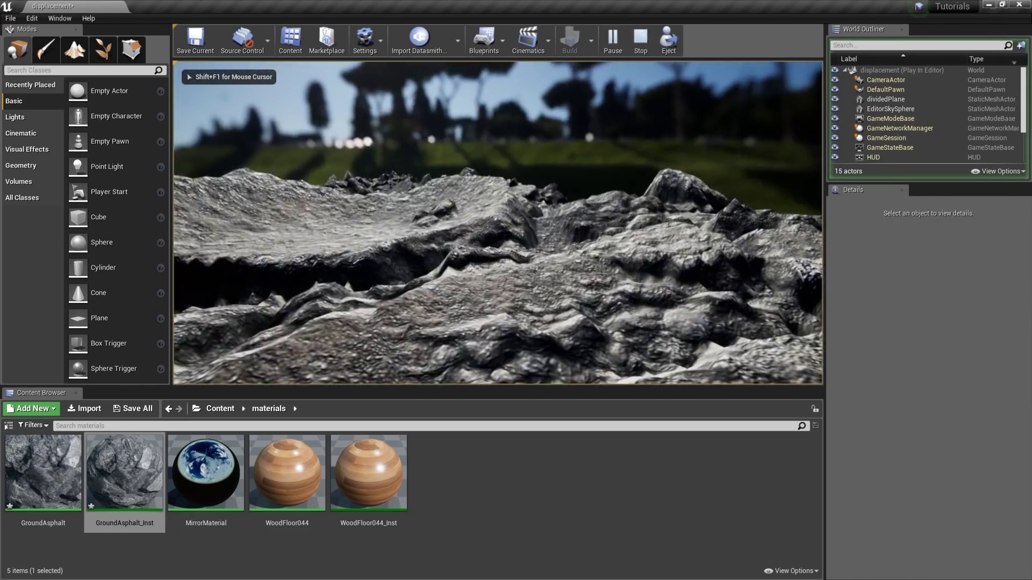
pyautogui.press('s')
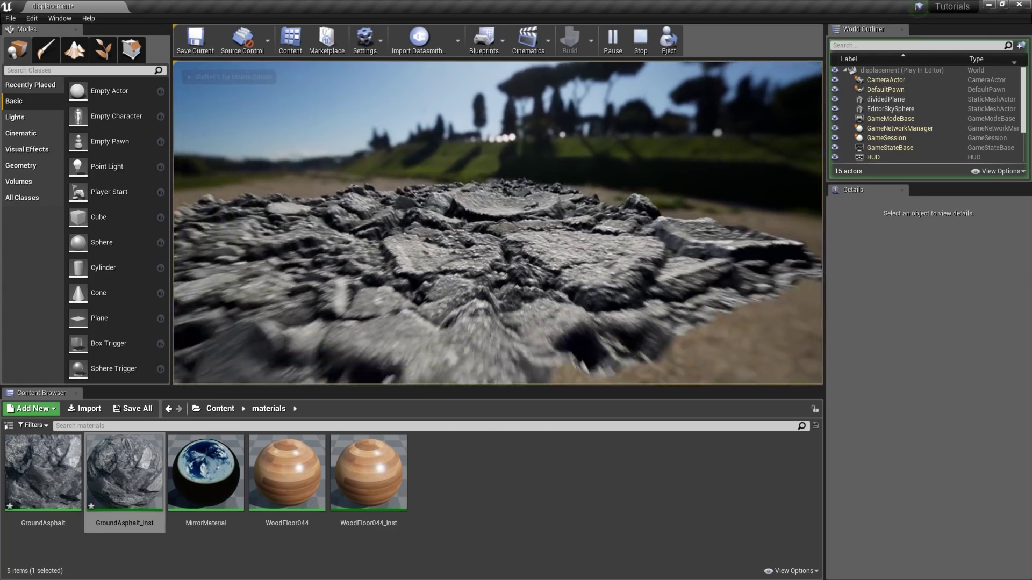
pyautogui.press('a')
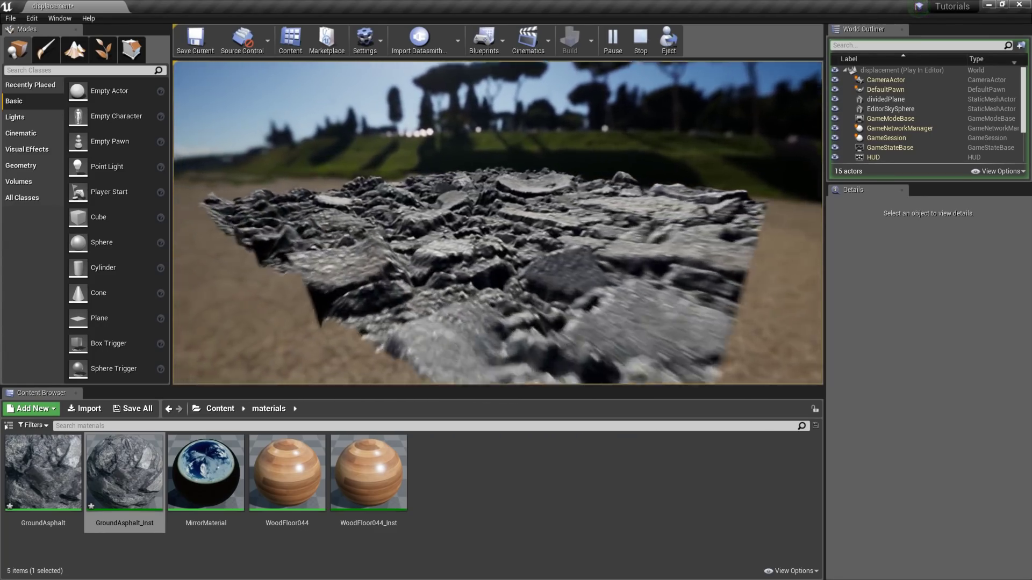
pyautogui.press('w')
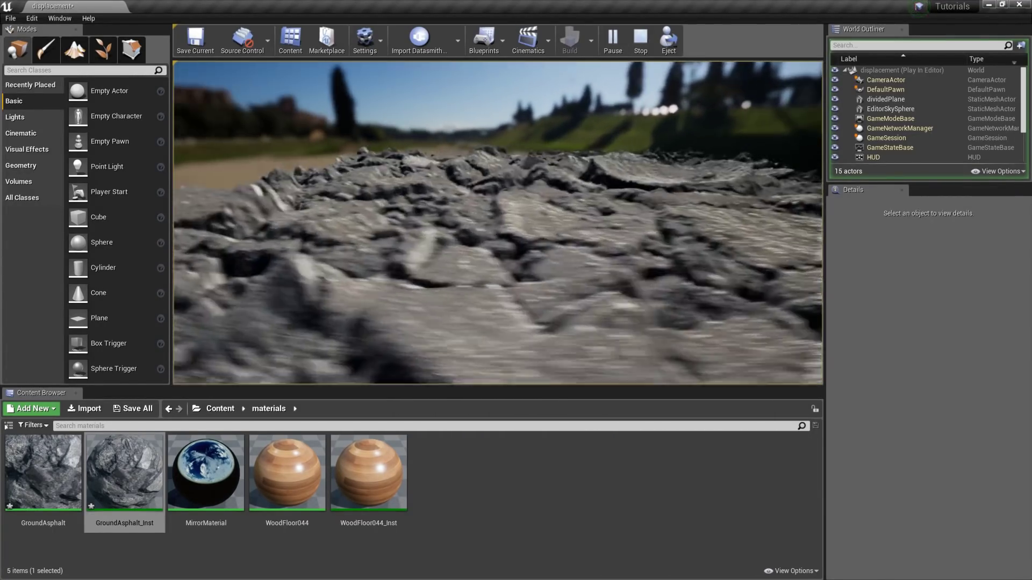
pyautogui.press('s')
pyautogui.press('w')
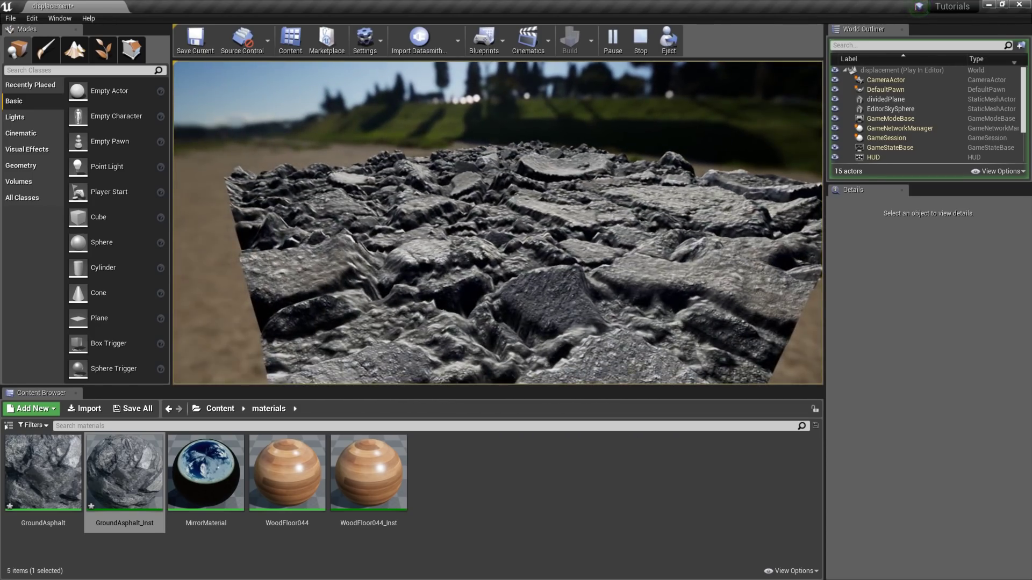
pyautogui.press('w')
pyautogui.press('s')
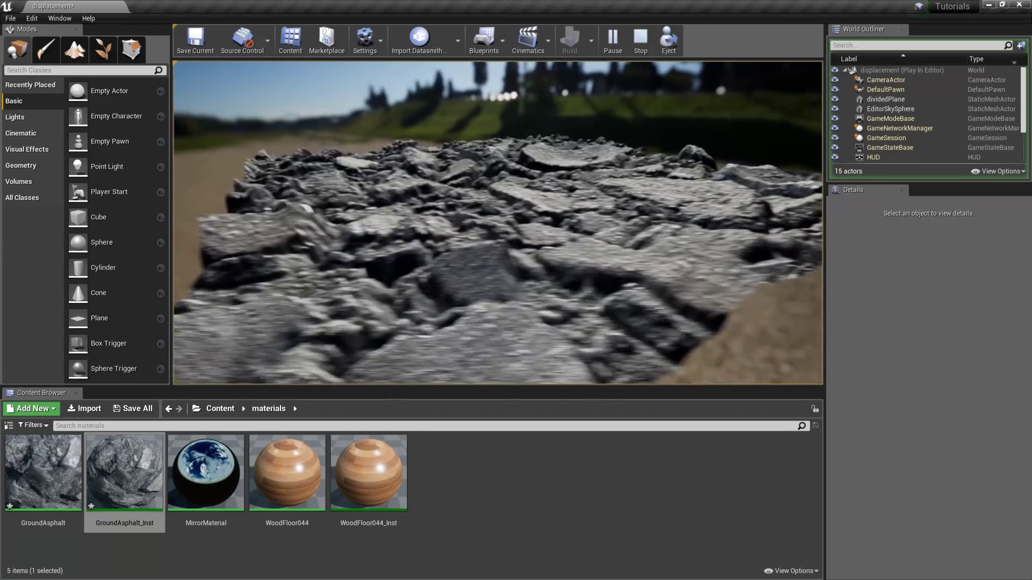
pyautogui.press('w')
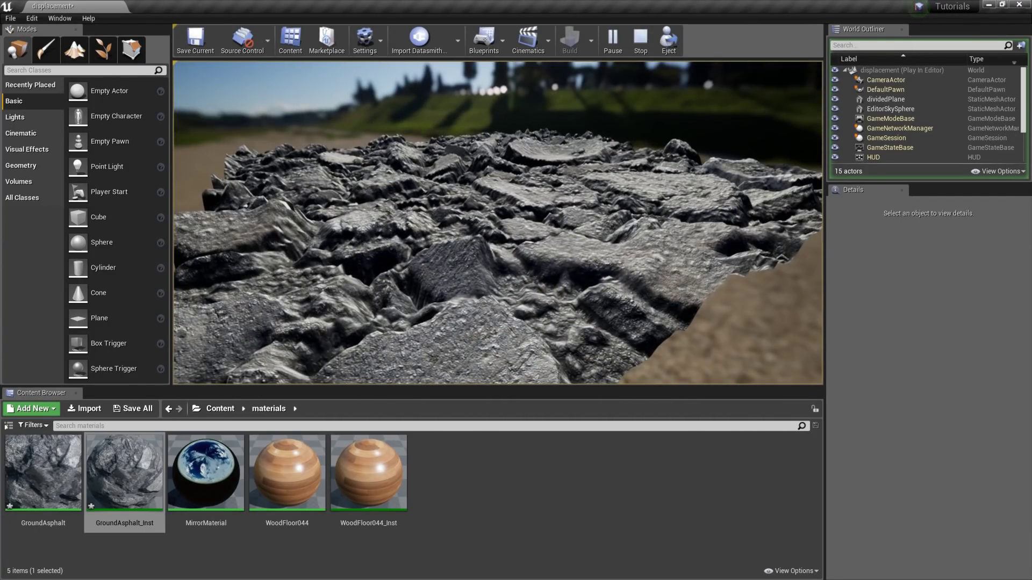
pyautogui.press('Escape')
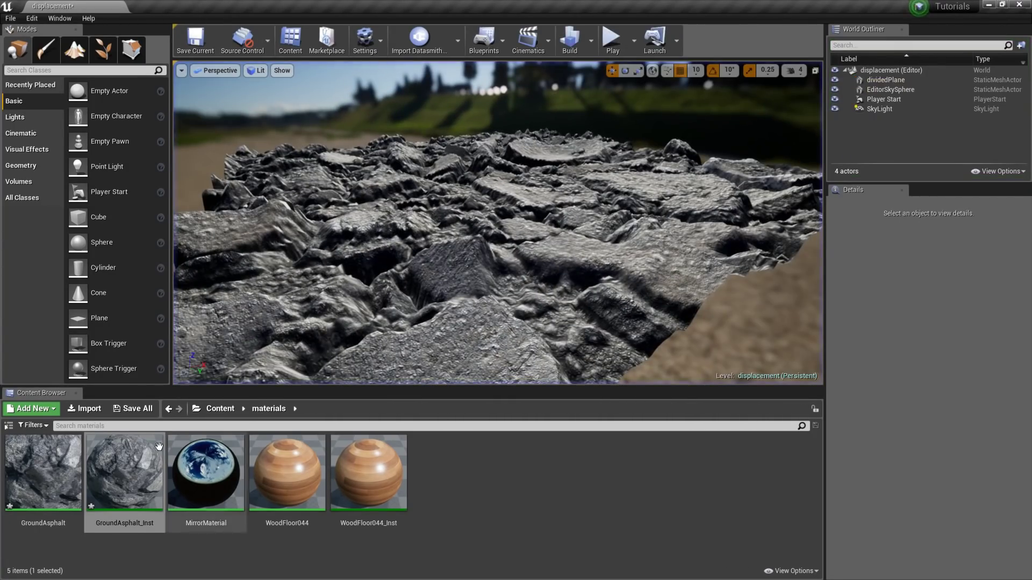
# Reopen GroundAsphalt_Inst, set TesselationStrength to 0.17, and check the relief on the plane in the level
pyautogui.doubleClick(135, 481)
pyautogui.click(854, 371)
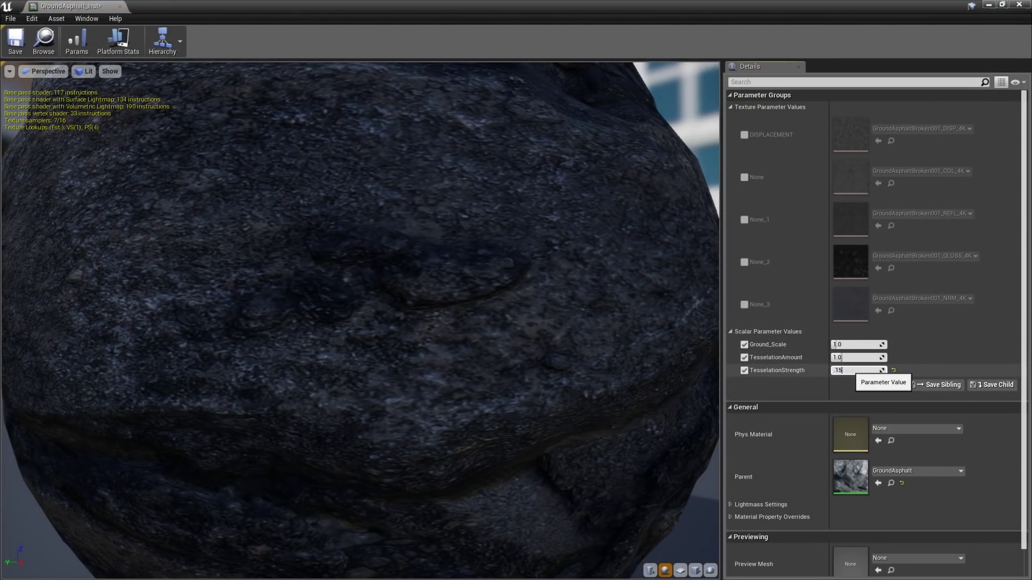
pyautogui.press('Return')
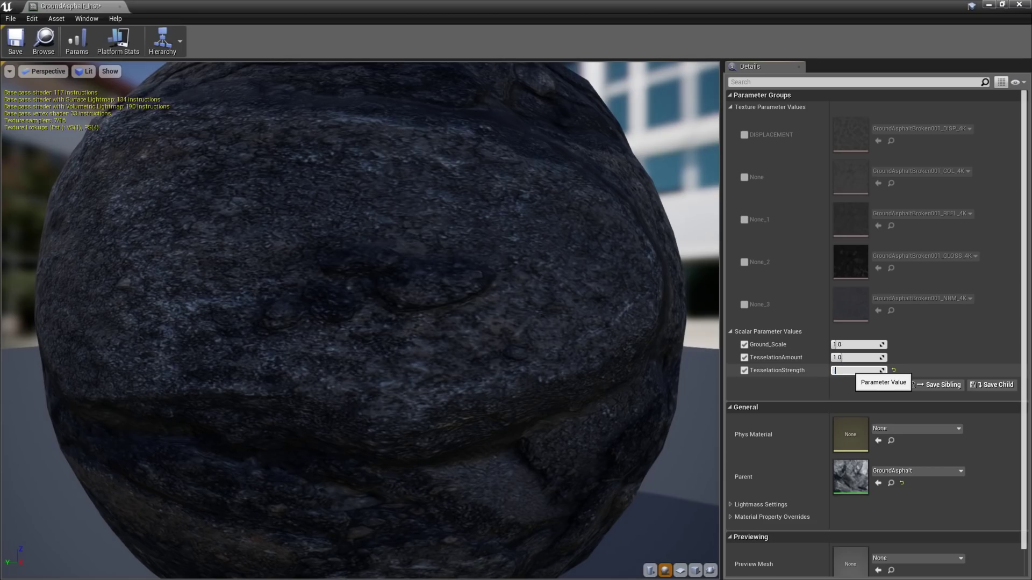
pyautogui.write('.17')
pyautogui.press('Return')
pyautogui.click(855, 358)
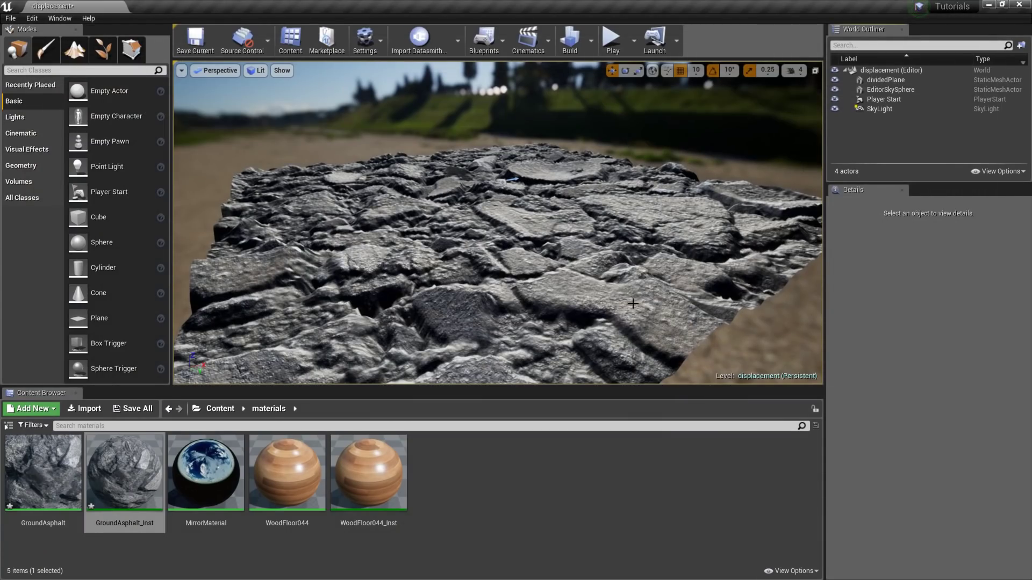
pyautogui.moveTo(632, 304)
pyautogui.mouseDown(button='right')
pyautogui.moveTo(548, 273)
pyautogui.moveTo(633, 304)
pyautogui.mouseUp(button='right')
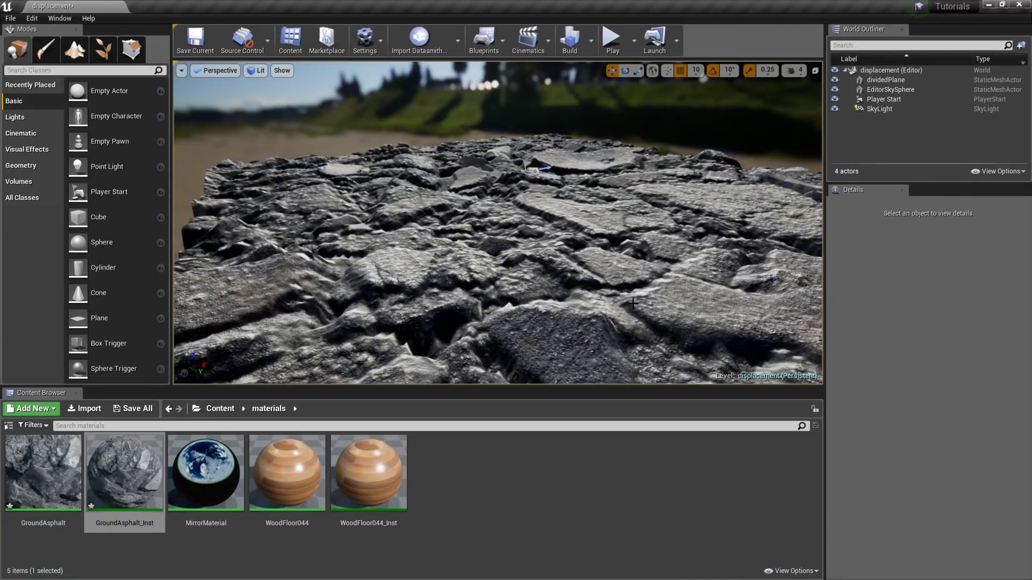